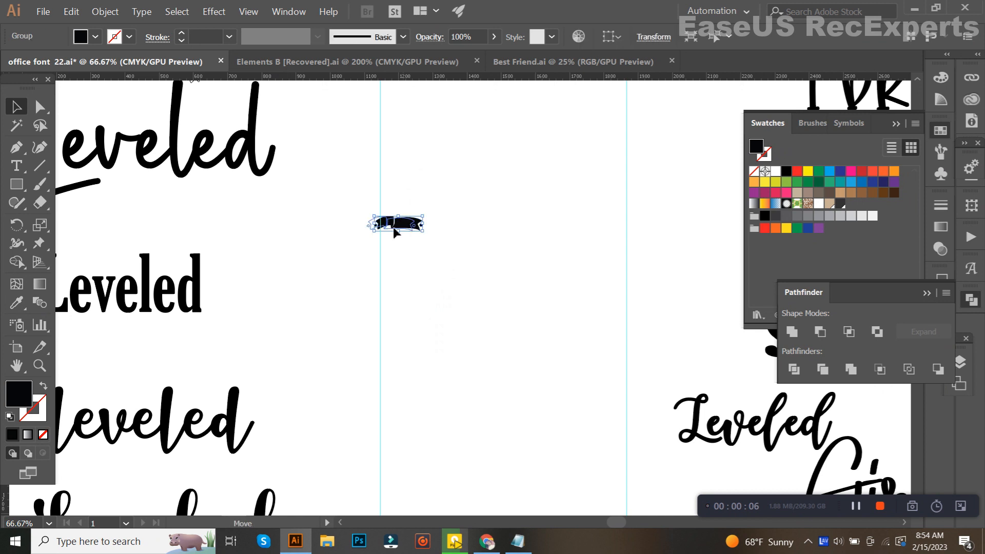
# Copy "not sisters" from the search phrase on the designbundles.net browser page and paste it into the office font 22.ai document
pyautogui.click(436, 259)
pyautogui.click(398, 63)
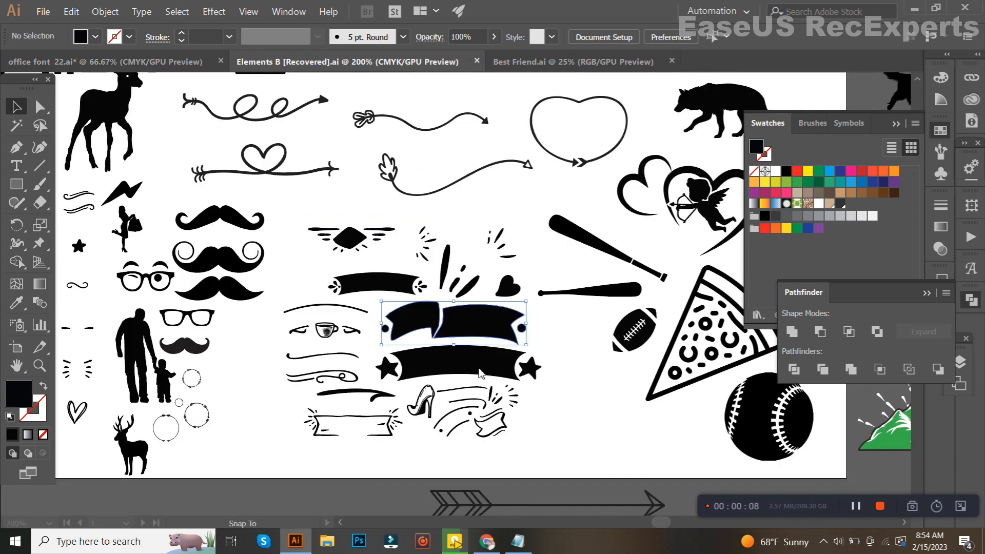
pyautogui.click(486, 541)
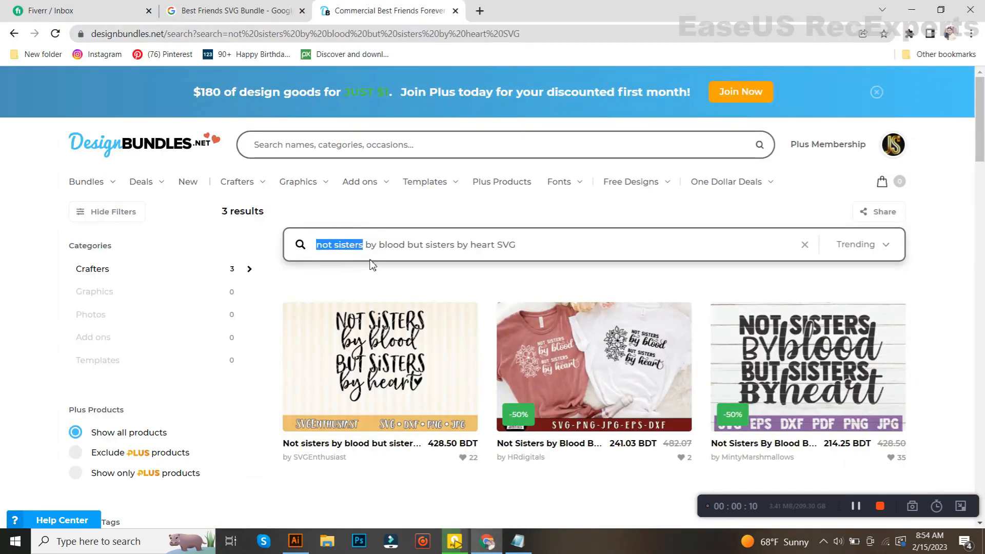
pyautogui.click(296, 541)
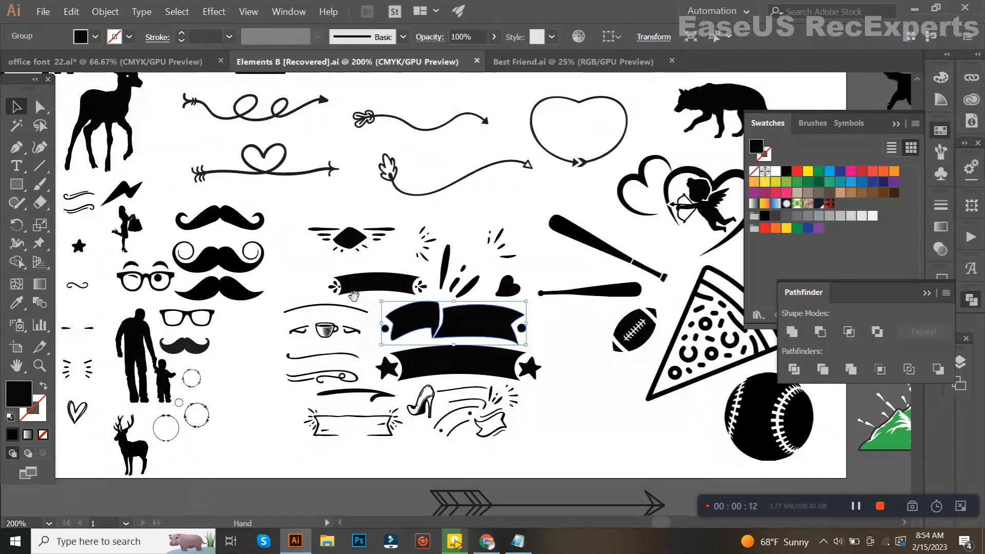
pyautogui.click(177, 63)
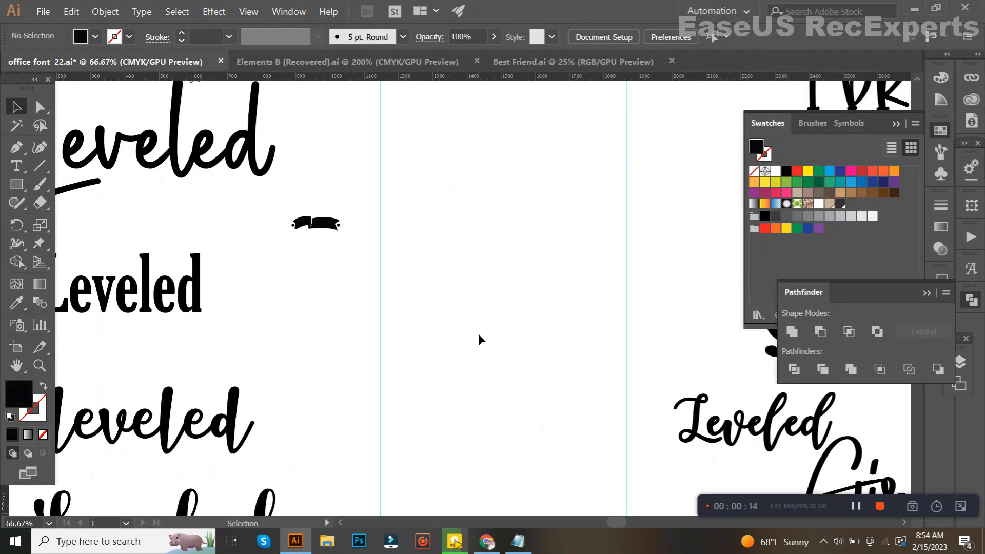
# Try the Retrocycles, Rockwell Condensed and Party Confetti Regular sample fonts on the "not sisters" text with the Eyedropper
pyautogui.press('i')
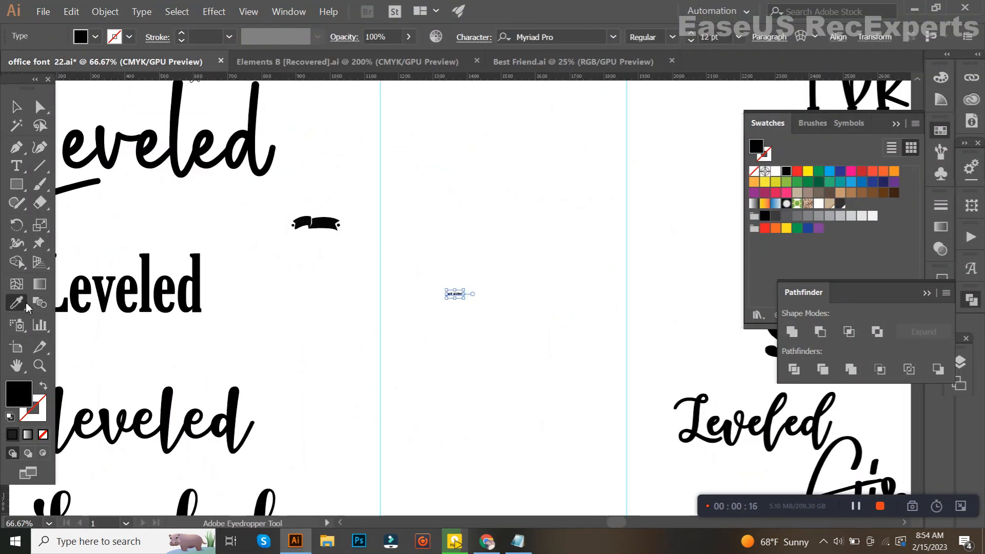
pyautogui.hotkey('ctrl', '-')
pyautogui.scroll(-1, 349, 341)
pyautogui.moveTo(328, 322); pyautogui.dragTo(326, 342)
pyautogui.click(132, 206)
pyautogui.click(135, 150)
pyautogui.moveTo(408, 368); pyautogui.dragTo(400, 336)
pyautogui.click(660, 285)
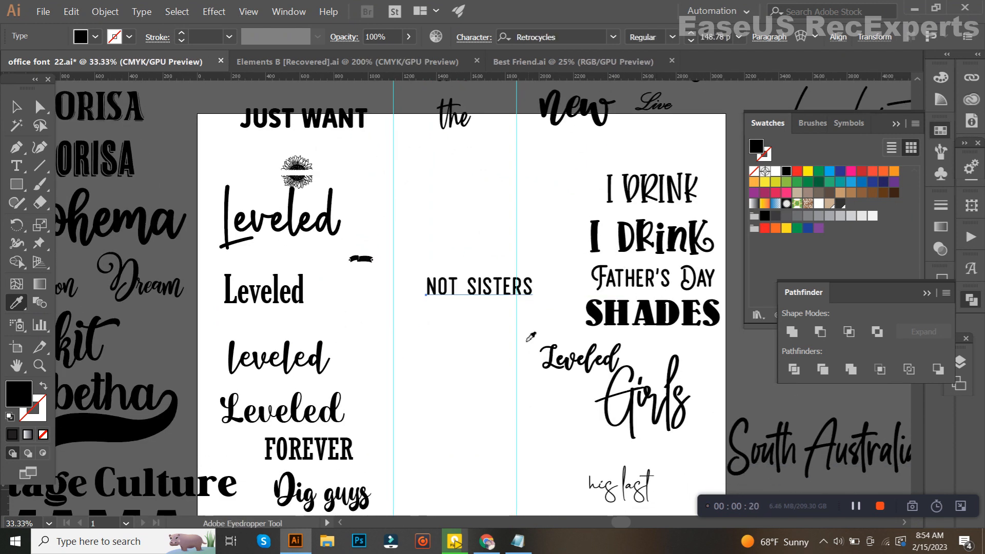
pyautogui.moveTo(459, 365); pyautogui.dragTo(462, 334)
pyautogui.click(210, 446)
pyautogui.click(316, 408)
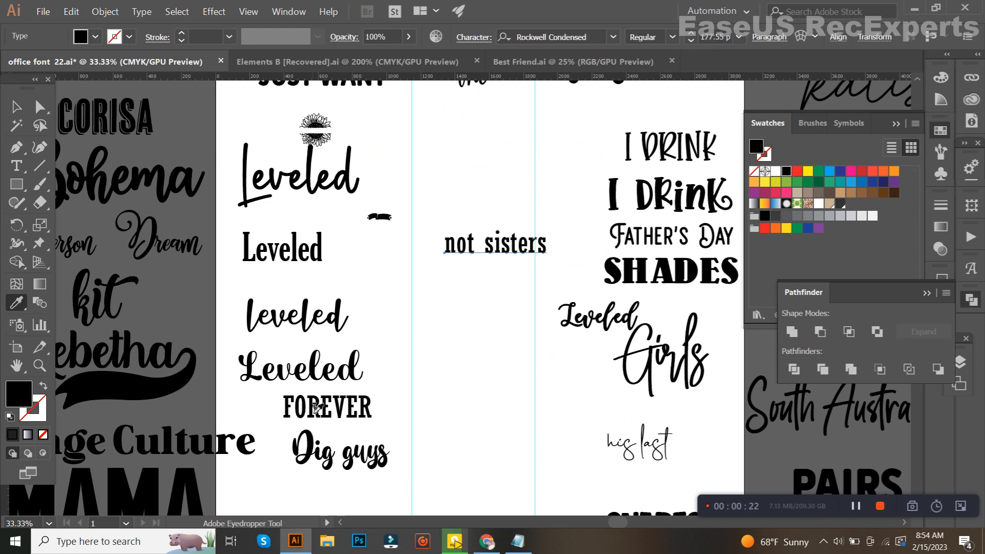
pyautogui.moveTo(414, 424); pyautogui.dragTo(386, 382)
pyautogui.click(596, 485)
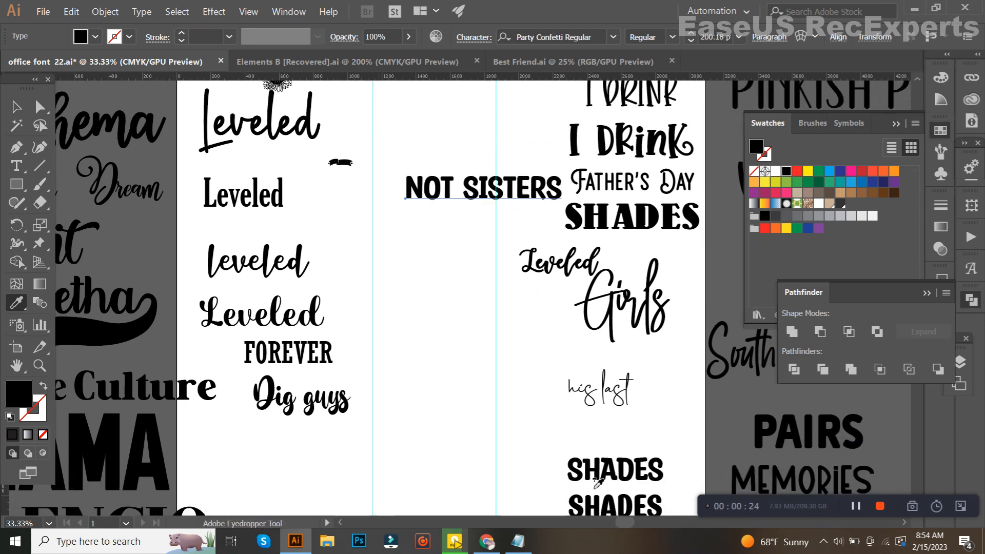
# Apply the Brooklyn font from the script "Leveled" sample to "not sisters" and change the text to sentence case
pyautogui.moveTo(386, 210); pyautogui.dragTo(416, 320)
pyautogui.scroll(-1, 414, 308)
pyautogui.click(368, 188)
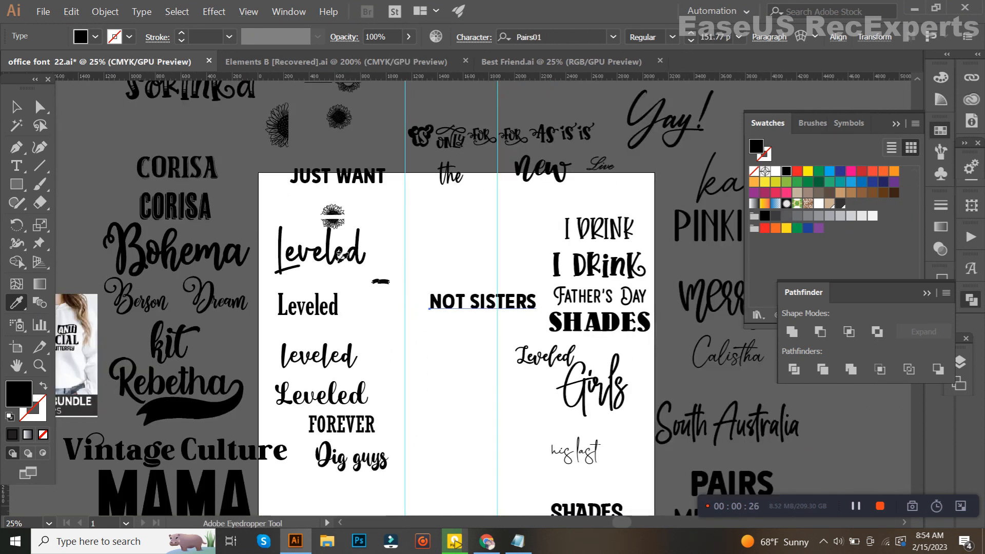
pyautogui.click(341, 259)
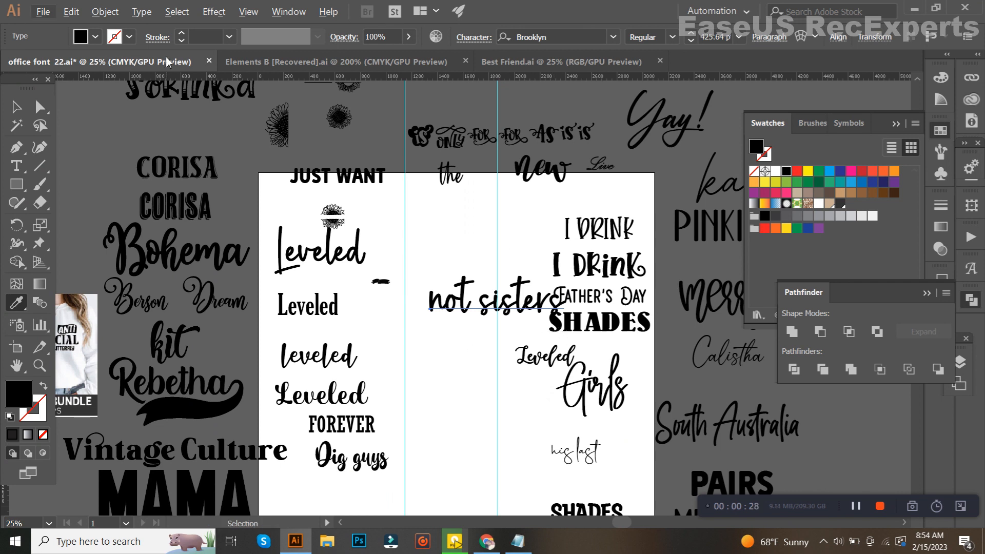
pyautogui.click(142, 11)
pyautogui.moveTo(287, 185)
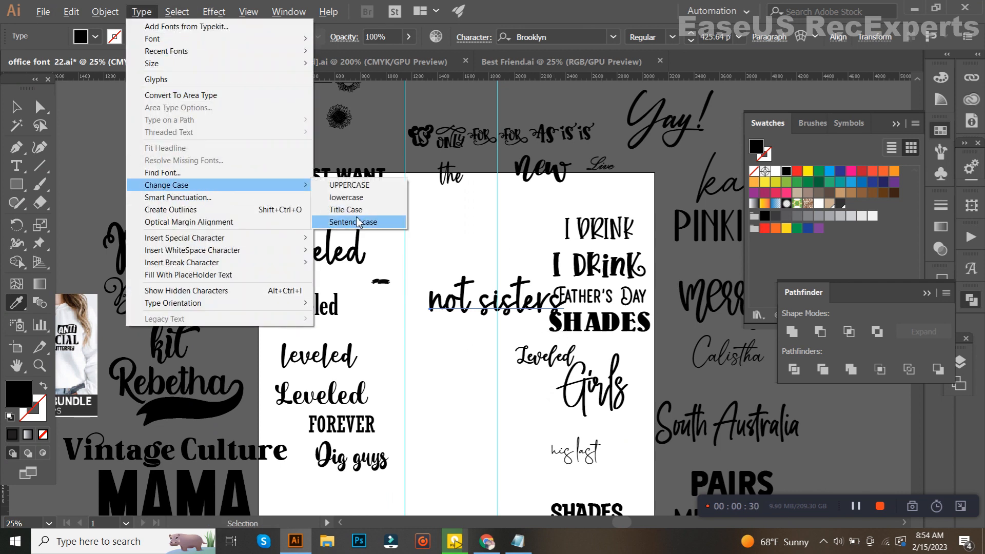
pyautogui.click(354, 222)
# Scale the "Not sisters" text down so it fits between the two vertical guides
pyautogui.click(17, 108)
pyautogui.scroll(2, 444, 288)
pyautogui.moveTo(458, 316); pyautogui.dragTo(409, 232)
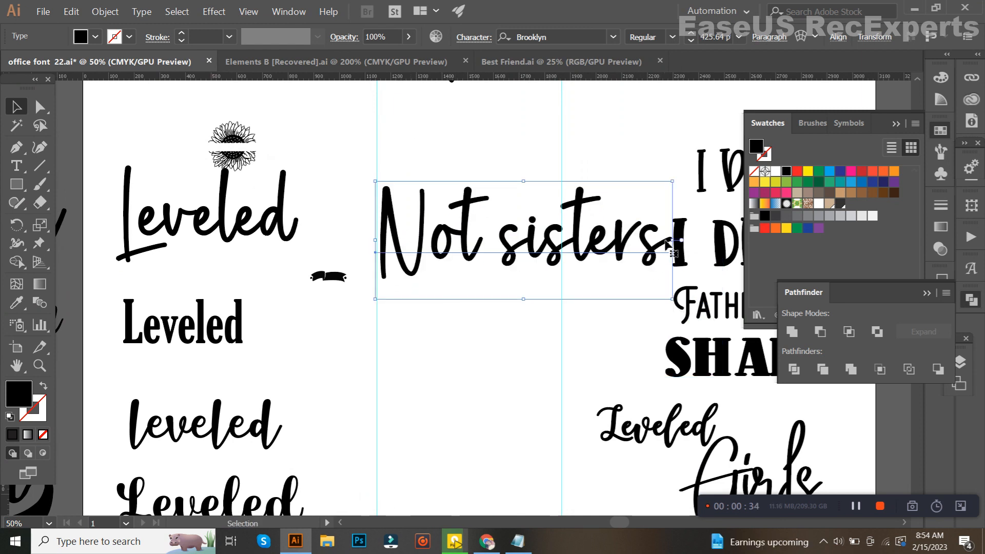
pyautogui.moveTo(677, 245); pyautogui.dragTo(558, 220)
pyautogui.click(461, 334)
# Move the small black ribbon banner beneath the "Not sisters" text
pyautogui.scroll(1, 462, 334)
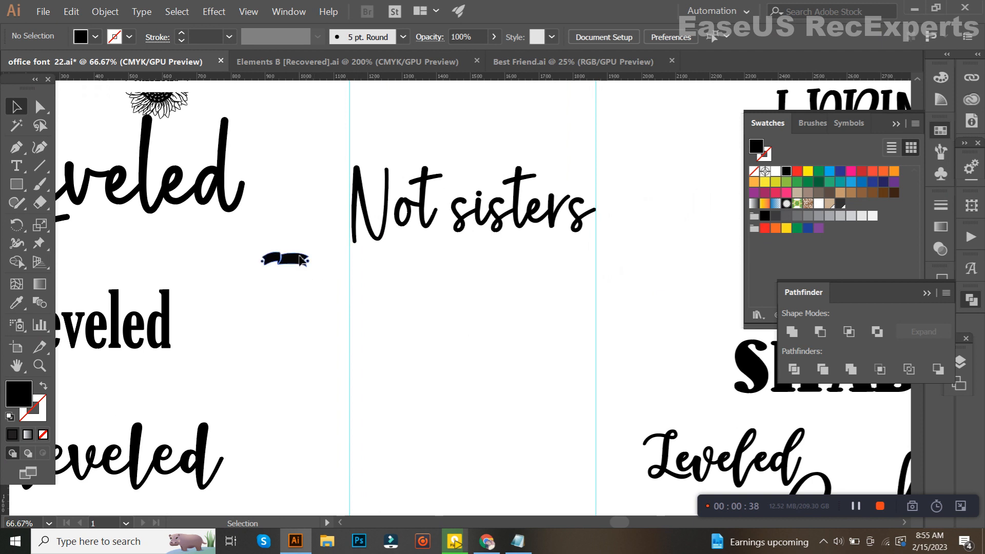
pyautogui.moveTo(449, 255); pyautogui.dragTo(580, 264)
pyautogui.hotkey('ctrl', 'z')
pyautogui.click(478, 290)
# Nudge the "Not sisters" text upward to make room for the banner
pyautogui.click(444, 258)
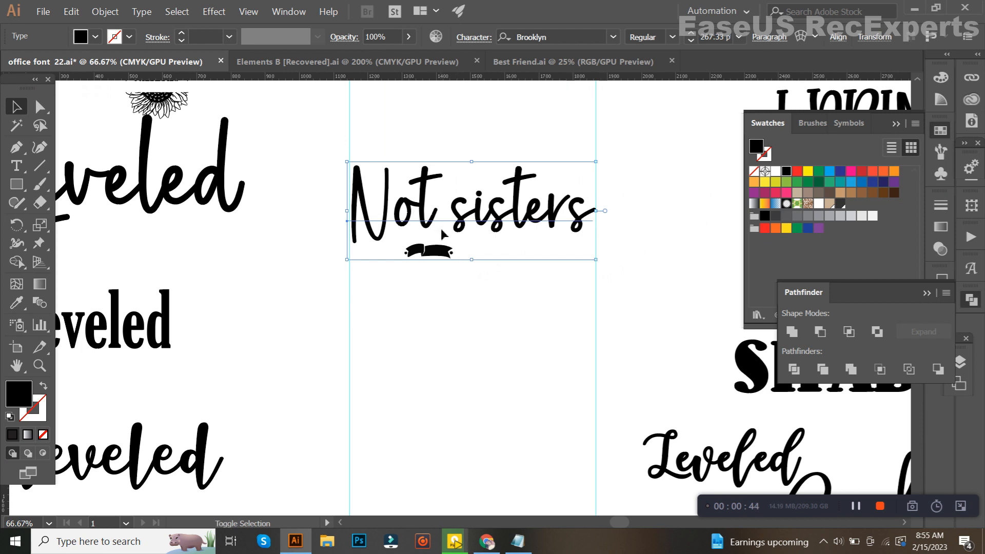
pyautogui.hotkey('shift', 'Up')
pyautogui.hotkey('shift', 'Up')
pyautogui.hotkey('shift', 'Up')
pyautogui.hotkey('shift', 'Up')
pyautogui.click(482, 297)
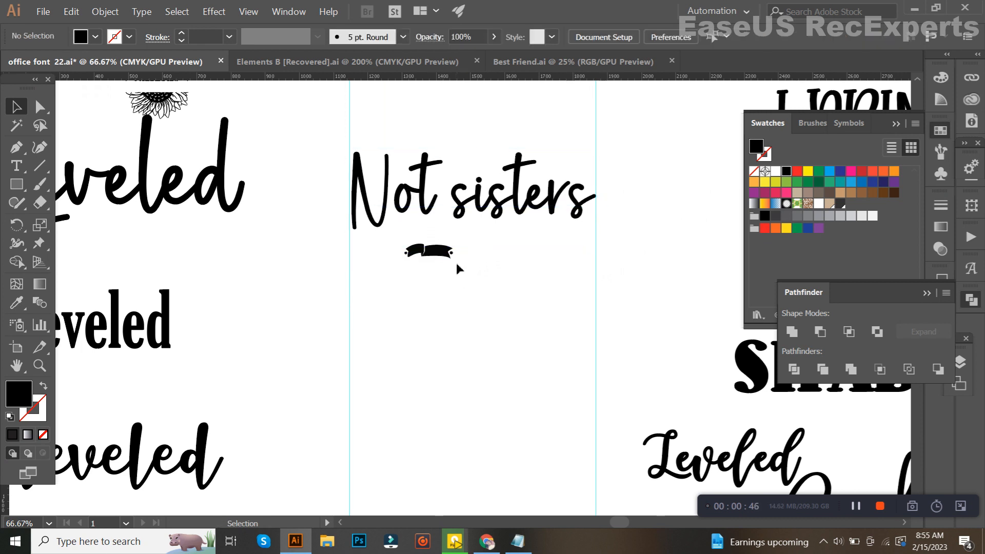
# Enlarge the ribbon banner proportionally under "Not sisters" until its far edge meets the right guide
pyautogui.click(446, 253)
pyautogui.moveTo(461, 268); pyautogui.dragTo(598, 325)
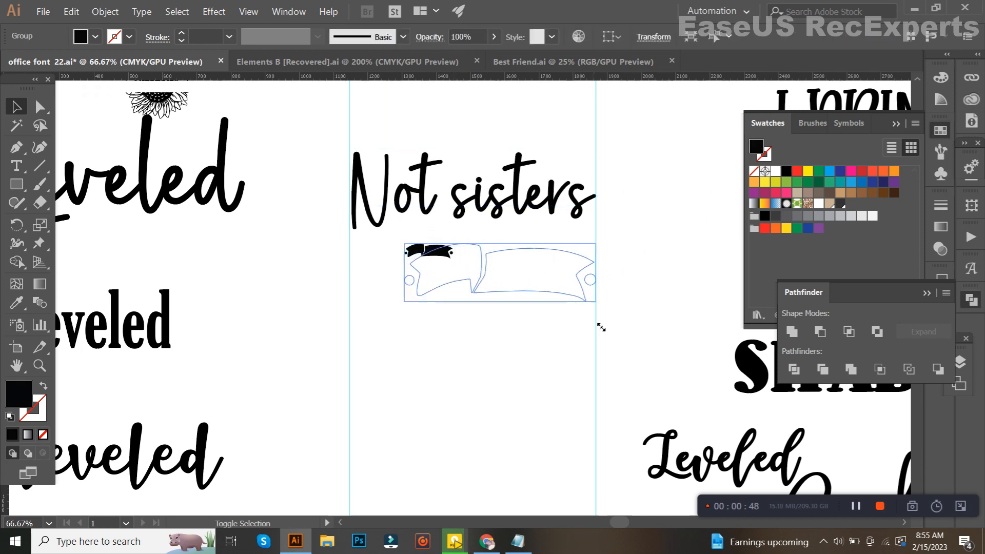
pyautogui.hotkey('ctrl', '+')
pyautogui.moveTo(521, 273); pyautogui.dragTo(476, 246)
pyautogui.click(503, 353)
pyautogui.moveTo(503, 353); pyautogui.dragTo(504, 376)
pyautogui.click(509, 253)
pyautogui.click(569, 300)
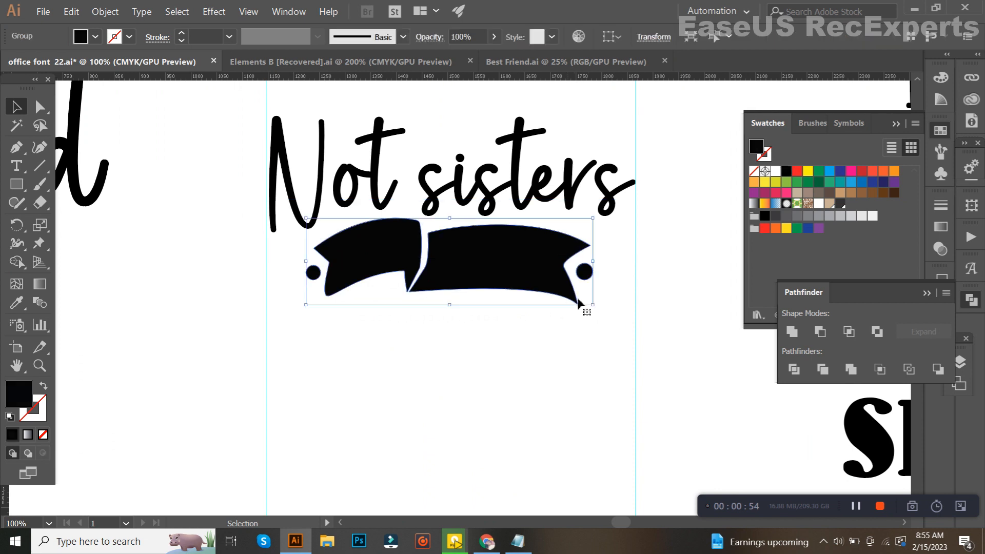
pyautogui.moveTo(595, 267); pyautogui.dragTo(634, 280)
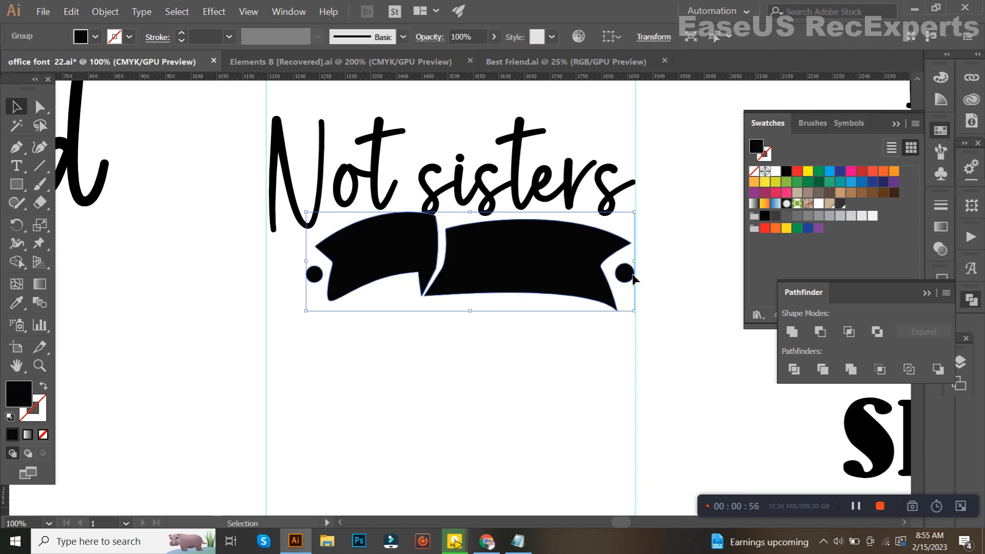
# Enlarge the banner toward the left guide and nudge it into a centred position below "Not sisters"
pyautogui.hotkey('shift', 'Down')
pyautogui.press('Left')
pyautogui.press('Left')
pyautogui.press('Left')
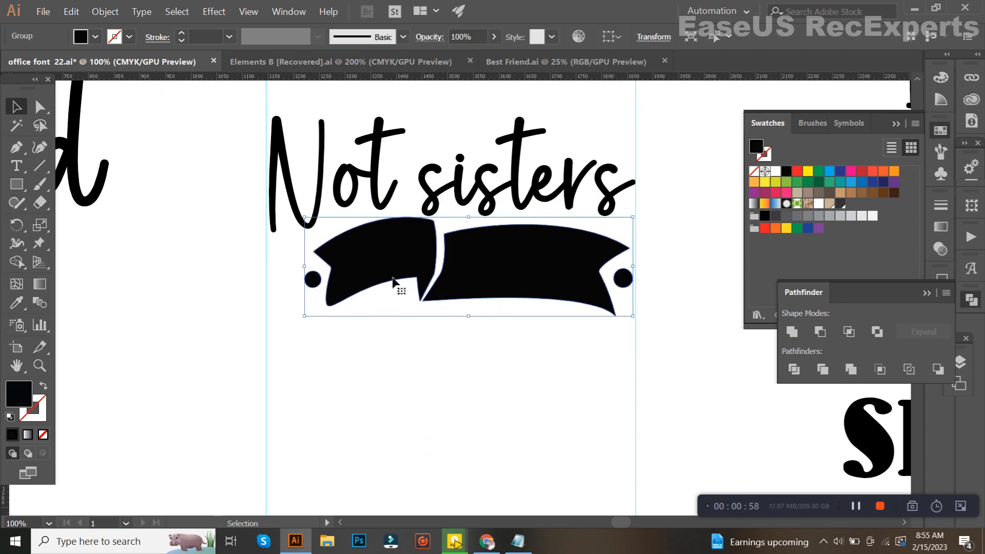
pyautogui.moveTo(306, 273); pyautogui.dragTo(287, 273)
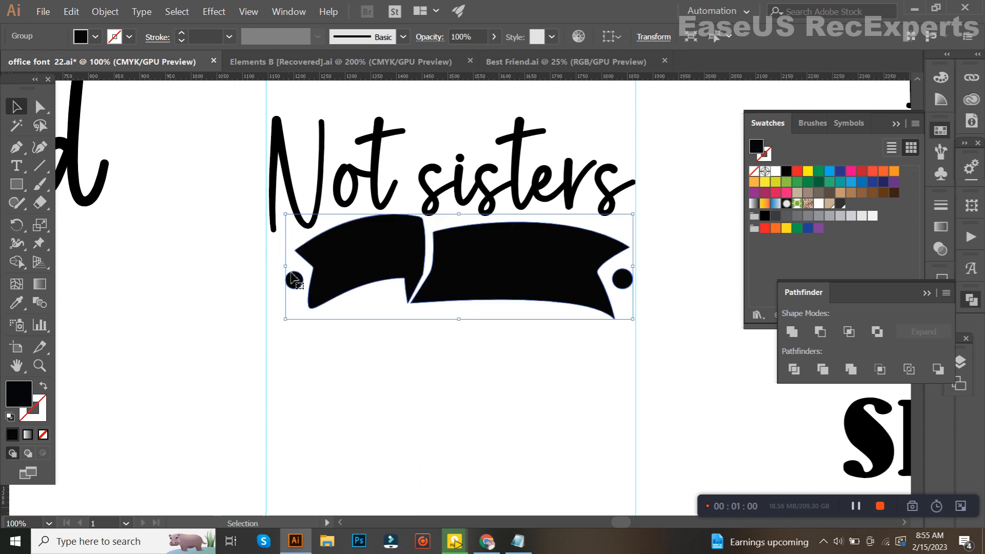
pyautogui.press('Left')
pyautogui.press('Left')
pyautogui.press('Left')
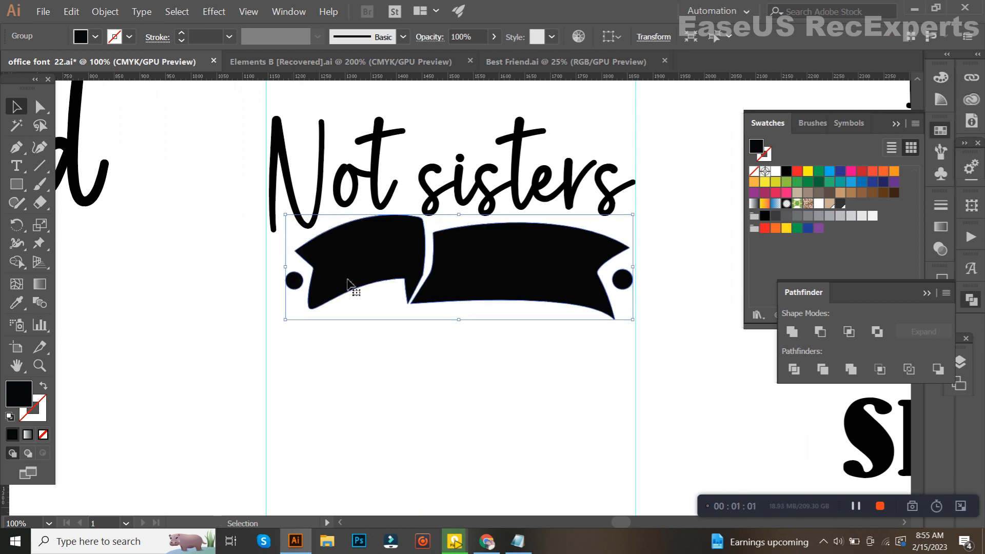
pyautogui.press('Down')
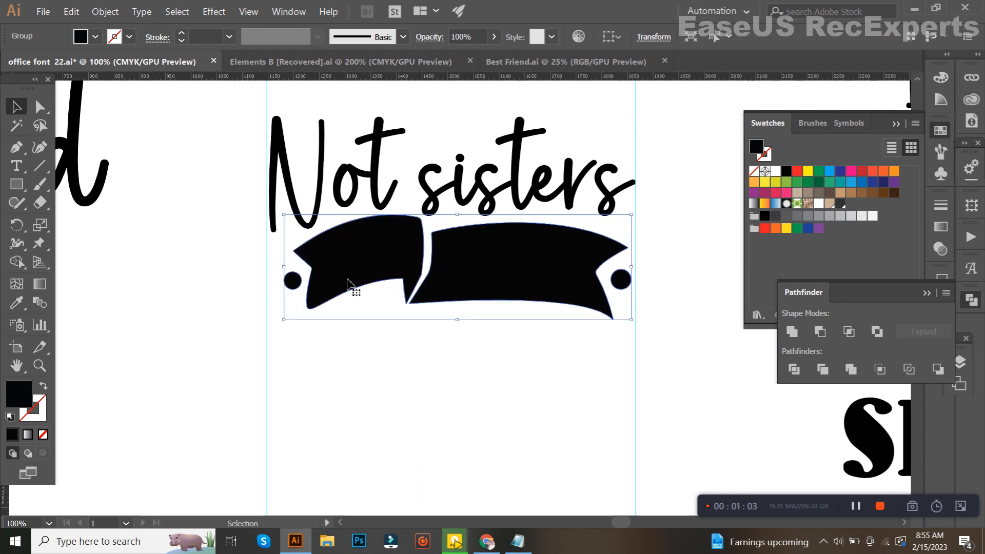
pyautogui.click(400, 379)
# Copy "by" from the search phrase on the browser page and paste it below the banner in the Illustrator document
pyautogui.scroll(-1, 393, 331)
pyautogui.scroll(-1, 417, 365)
pyautogui.moveTo(418, 379); pyautogui.dragTo(416, 356)
pyautogui.click(486, 541)
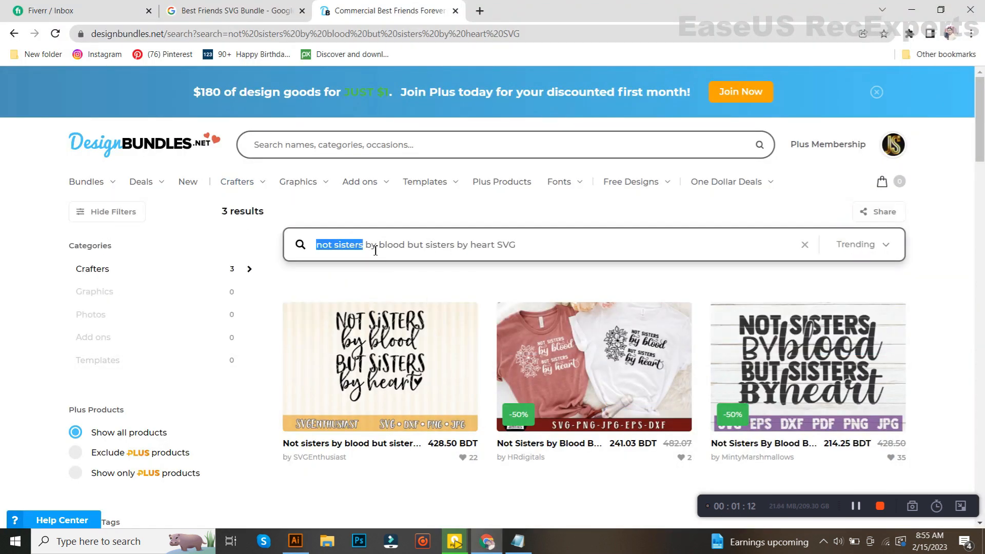
pyautogui.doubleClick(373, 248)
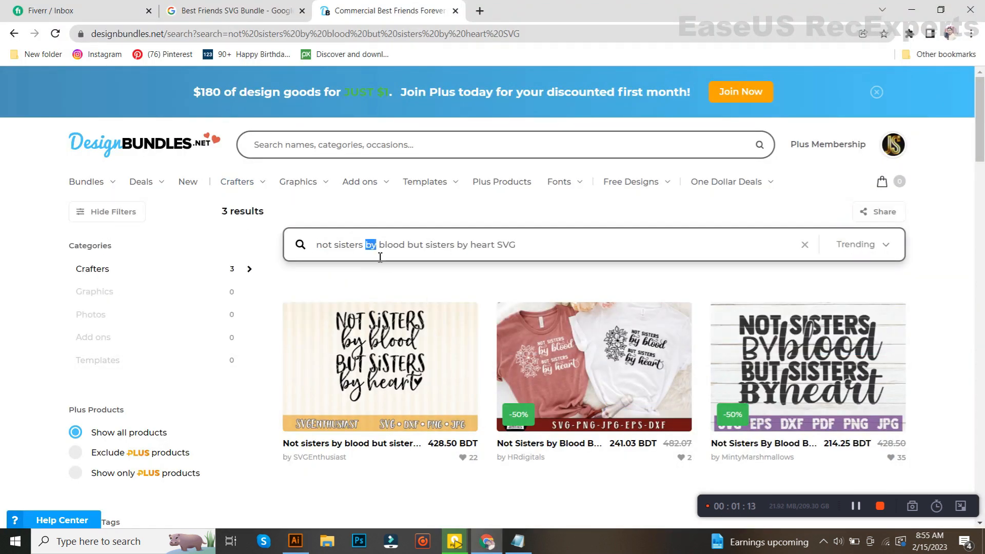
pyautogui.click(298, 541)
pyautogui.scroll(-5, 344, 466)
pyautogui.hscroll(-1, 392, 345)
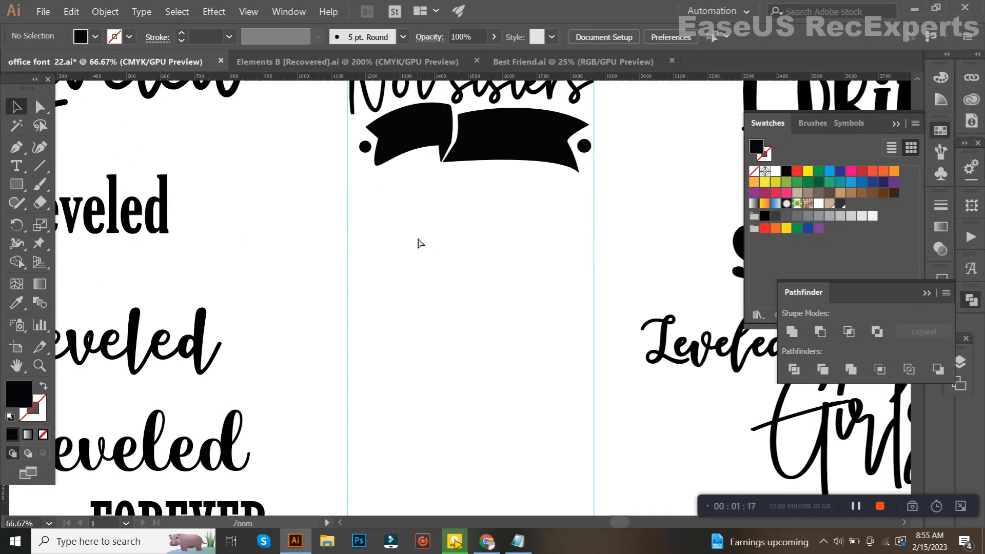
# Try the NaishilaDancingScript, Party Confetti Regular and Sorinka A sample fonts on the "by" text
pyautogui.click(14, 306)
pyautogui.click(163, 357)
pyautogui.scroll(-1, 450, 366)
pyautogui.scroll(-4, 464, 378)
pyautogui.hscroll(4, 261, 351)
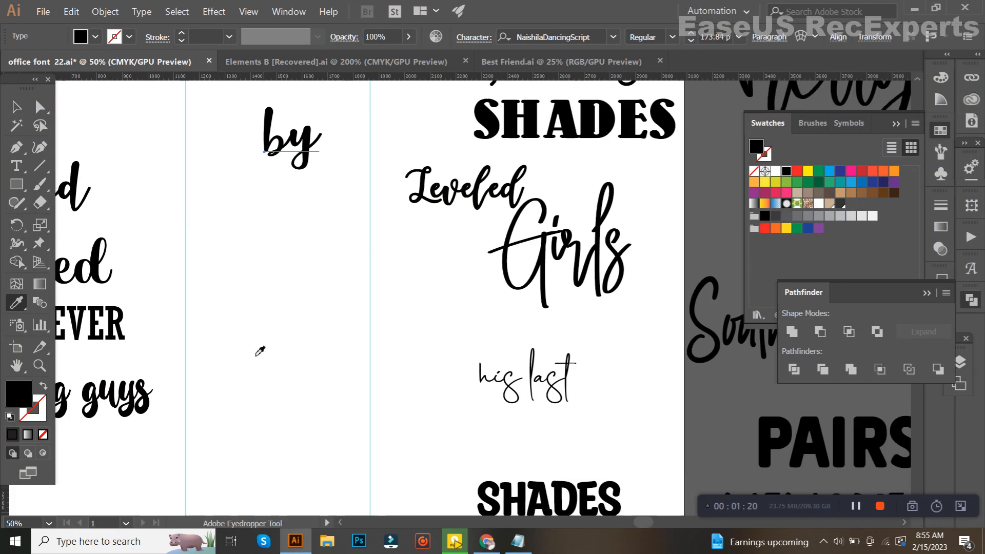
pyautogui.click(542, 505)
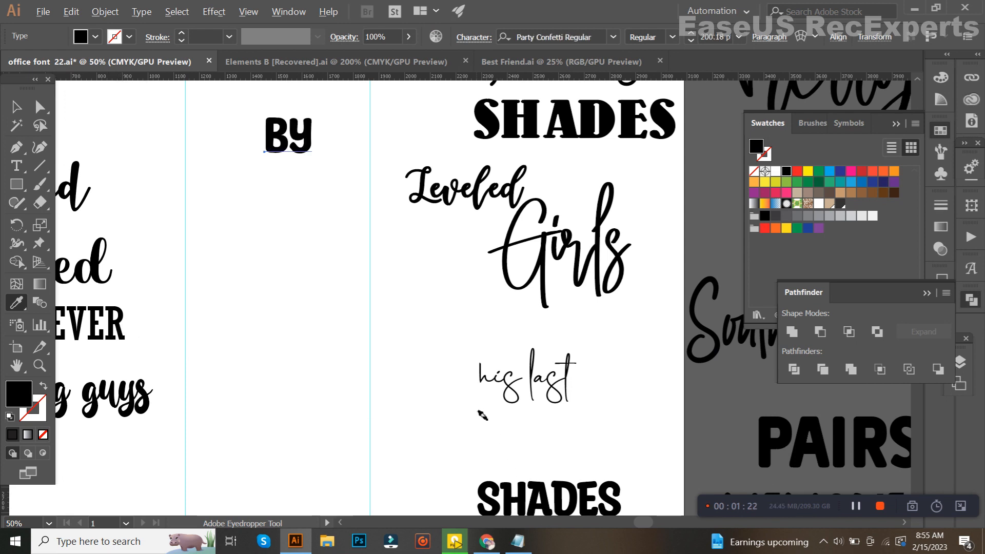
pyautogui.scroll(-1, 483, 414)
pyautogui.moveTo(485, 424); pyautogui.dragTo(486, 406)
pyautogui.click(545, 135)
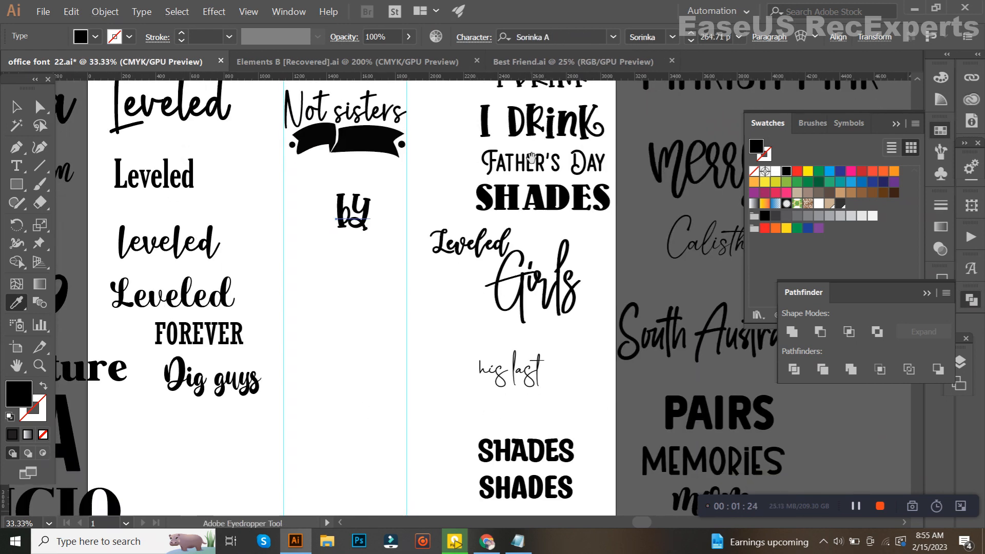
# Compare more sample fonts, including Pairs01, and apply Party Confetti Regular to the "by" text
pyautogui.scroll(4, 544, 135)
pyautogui.click(541, 186)
pyautogui.click(239, 119)
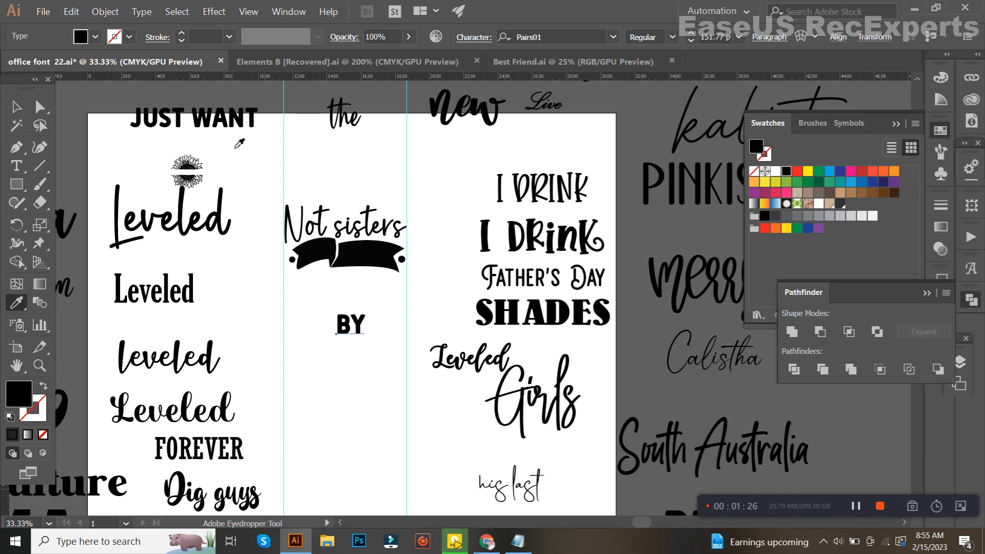
pyautogui.scroll(-4, 272, 269)
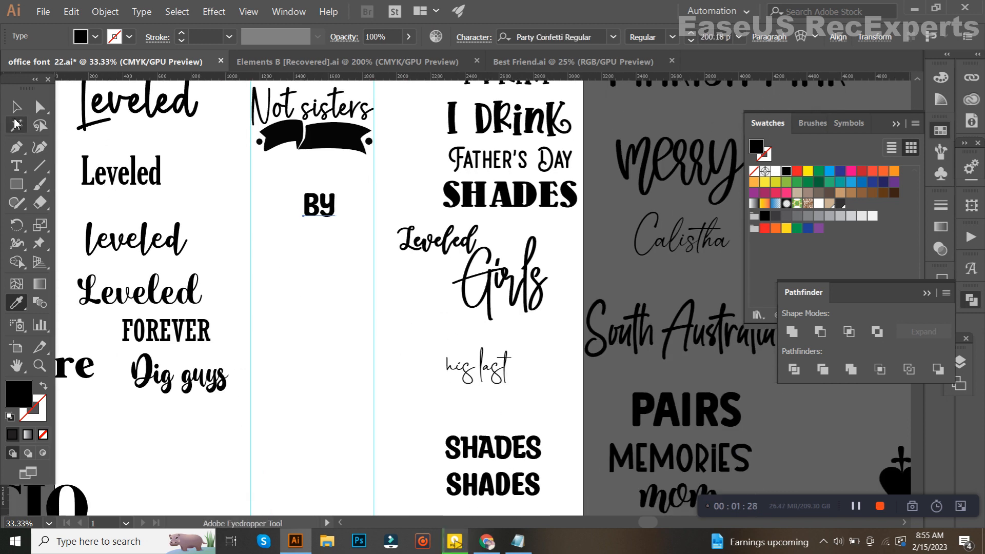
pyautogui.click(17, 107)
# Place the text as "By" on the banner's shorter left section, scaled to about 153.48 pt and tilted to follow the ribbon
pyautogui.scroll(5, 251, 150)
pyautogui.moveTo(352, 182); pyautogui.dragTo(268, 226)
pyautogui.moveTo(576, 475); pyautogui.dragTo(350, 230)
pyautogui.scroll(3, 492, 392)
pyautogui.moveTo(530, 399); pyautogui.dragTo(465, 162)
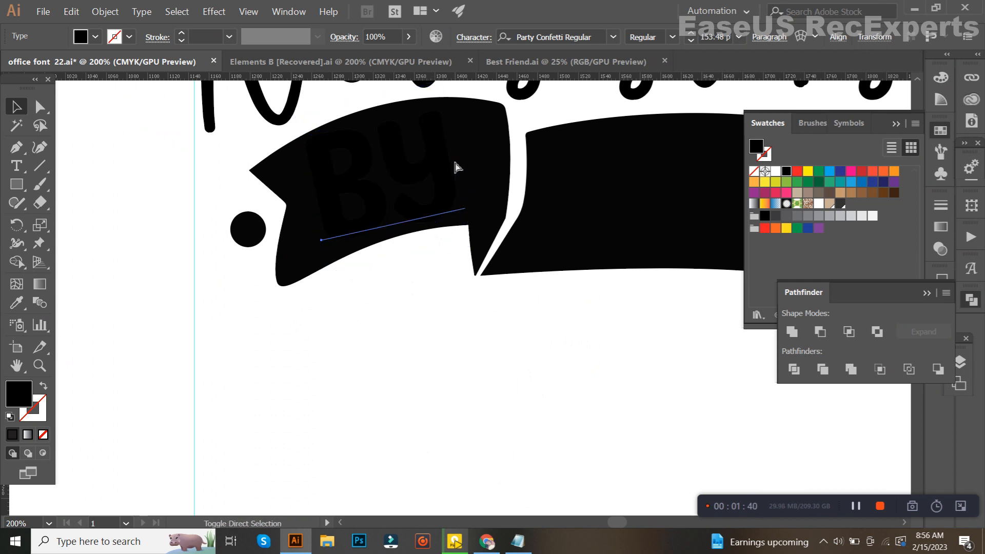
# Recolour "By" white with the Eyedropper and nudge it slightly left and down inside the banner section
pyautogui.press('i')
pyautogui.click(331, 409)
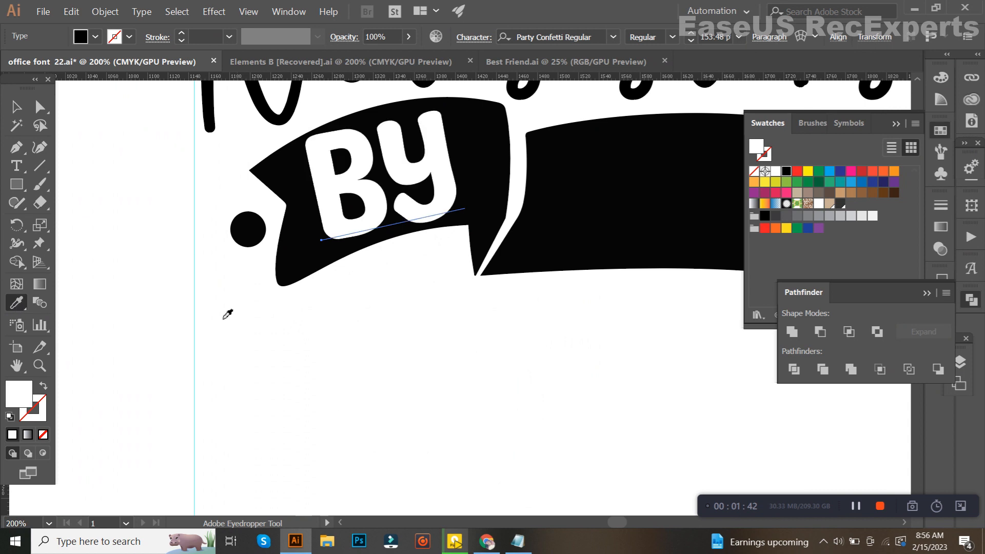
pyautogui.press('v')
pyautogui.press('Left')
pyautogui.press('Left')
pyautogui.press('Left')
pyautogui.press('Left')
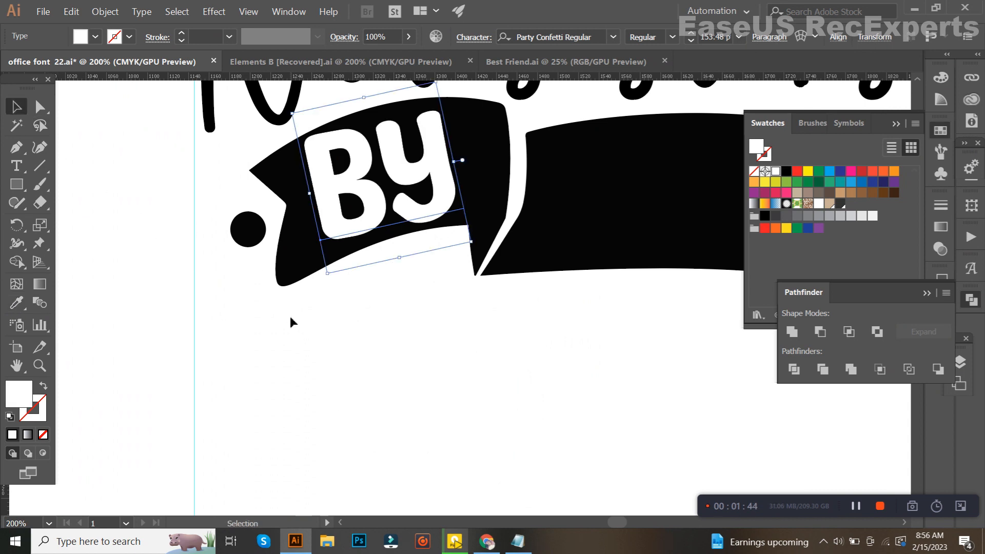
pyautogui.press('Down')
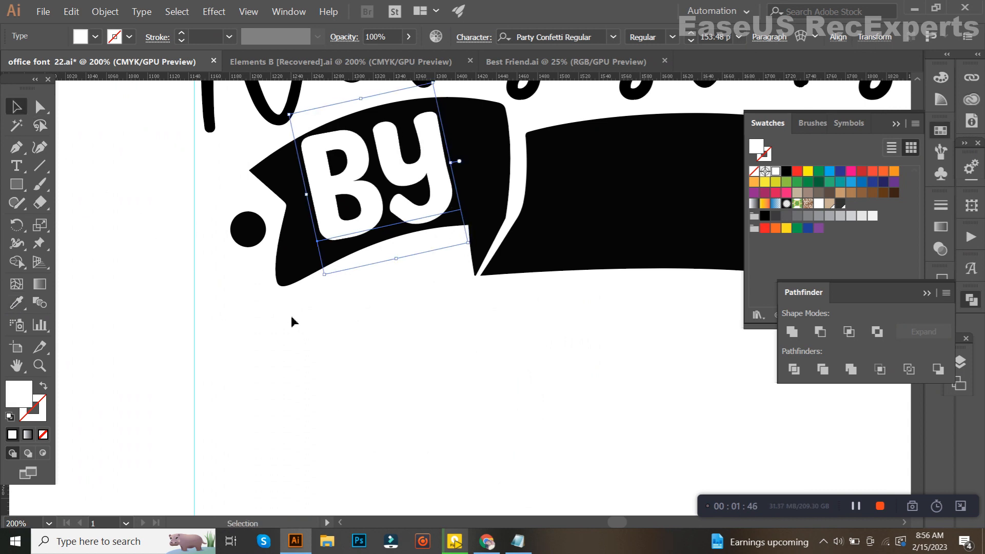
# Check the character settings of "By" and nudge the text slightly up on the banner
pyautogui.click(474, 37)
pyautogui.click(459, 383)
pyautogui.press('Up')
pyautogui.press('Up')
pyautogui.press('Up')
pyautogui.press('Up')
pyautogui.press('Up')
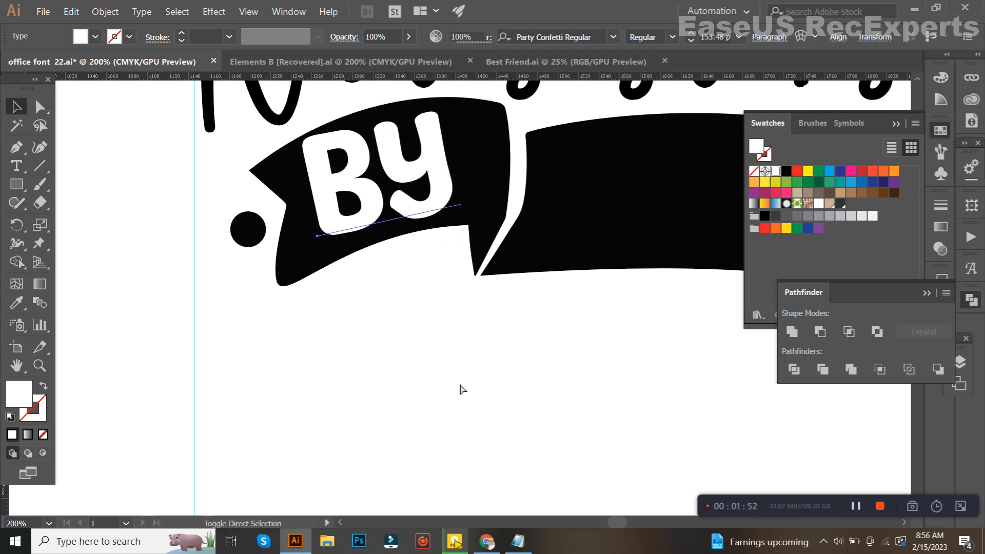
# Convert the "By" text on the banner to outlines and deselect it
pyautogui.hotkey('ctrl', 'shift', 'o')
pyautogui.scroll(-2, 468, 399)
pyautogui.click(498, 408)
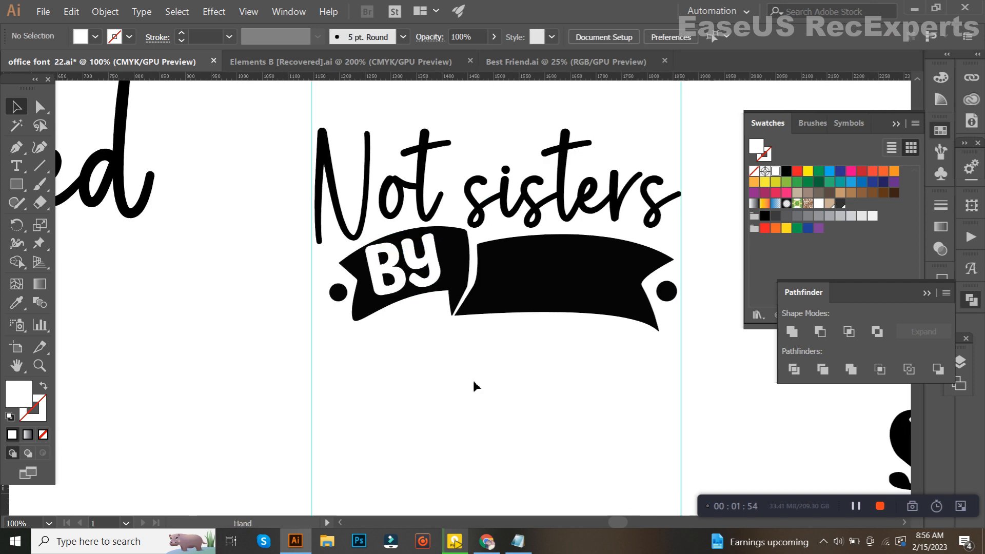
# Switch to Chrome, copy "blood" from the DesignBundles search phrase, and paste it below the banner in Illustrator
pyautogui.click(517, 541)
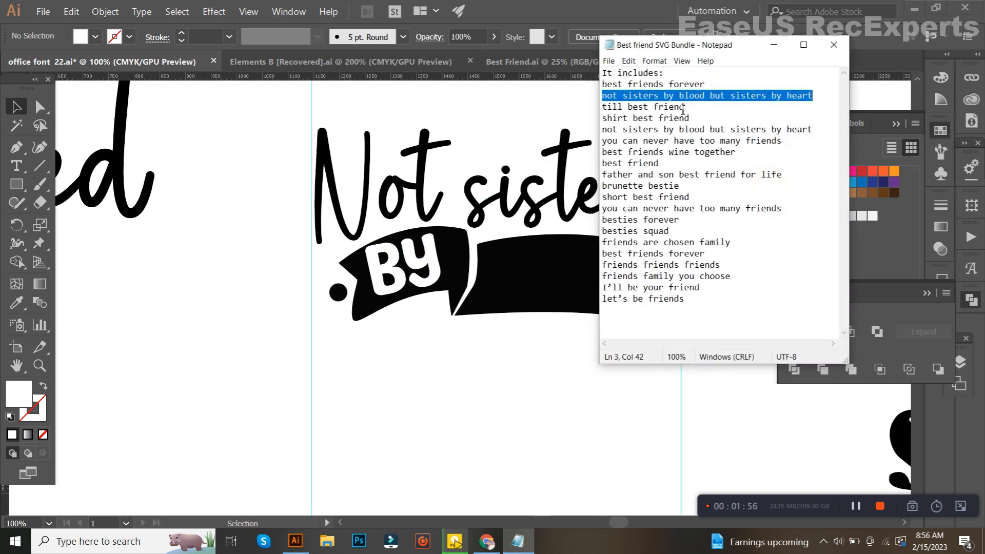
pyautogui.click(486, 542)
pyautogui.doubleClick(371, 245)
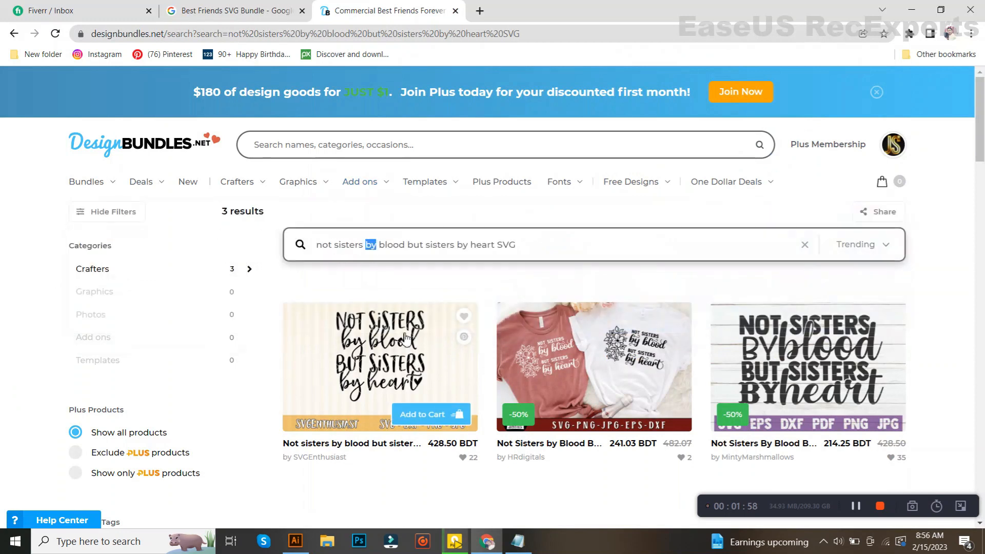
pyautogui.moveTo(387, 250); pyautogui.dragTo(406, 255)
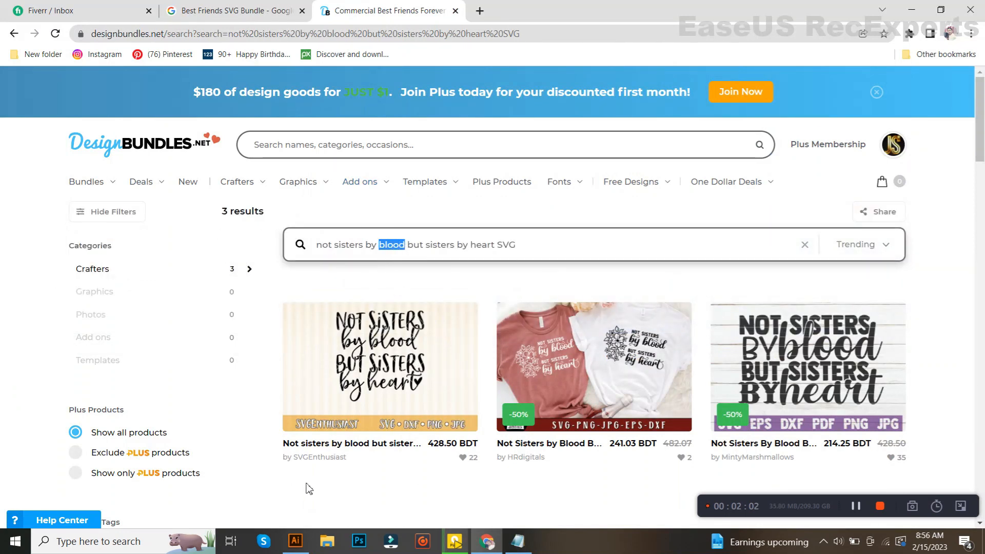
pyautogui.click(295, 542)
pyautogui.moveTo(395, 408); pyautogui.dragTo(409, 268)
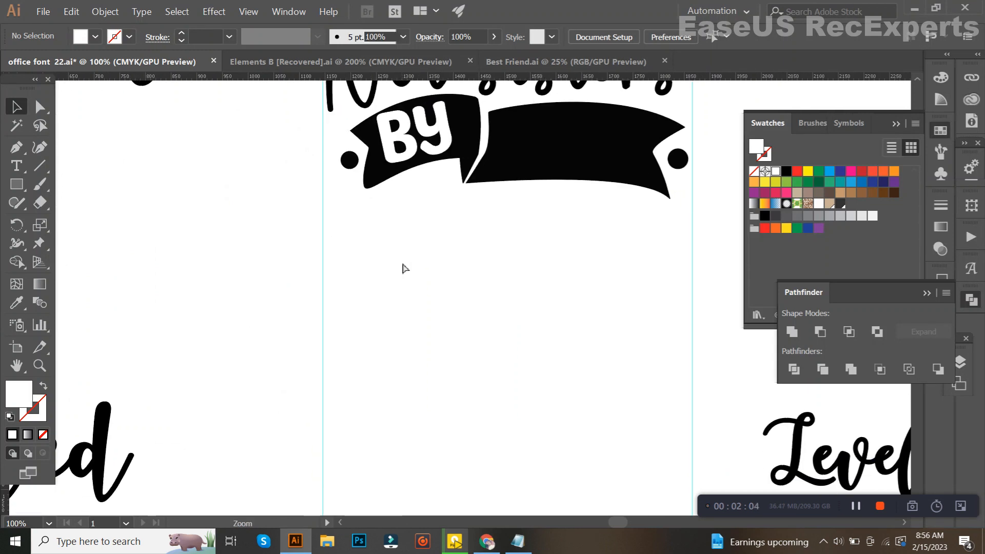
pyautogui.write('blood')
# Compare sample fonts on the pasted "blood" text, including Party Confetti Regular, and apply Quietly Endure Regular
pyautogui.click(18, 304)
pyautogui.scroll(-4, 297, 338)
pyautogui.moveTo(322, 361); pyautogui.dragTo(329, 350)
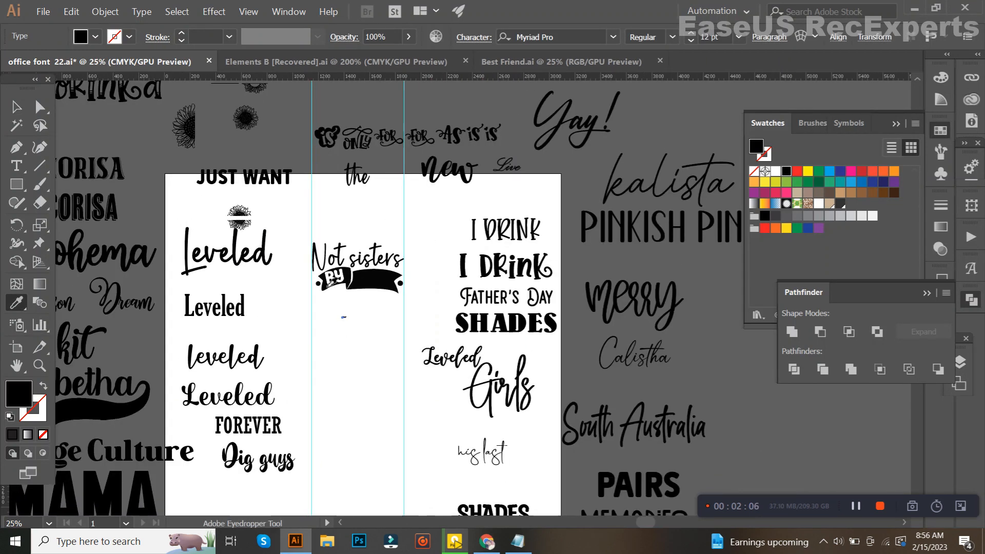
pyautogui.scroll(1, 393, 398)
pyautogui.scroll(-3, 479, 391)
pyautogui.click(515, 430)
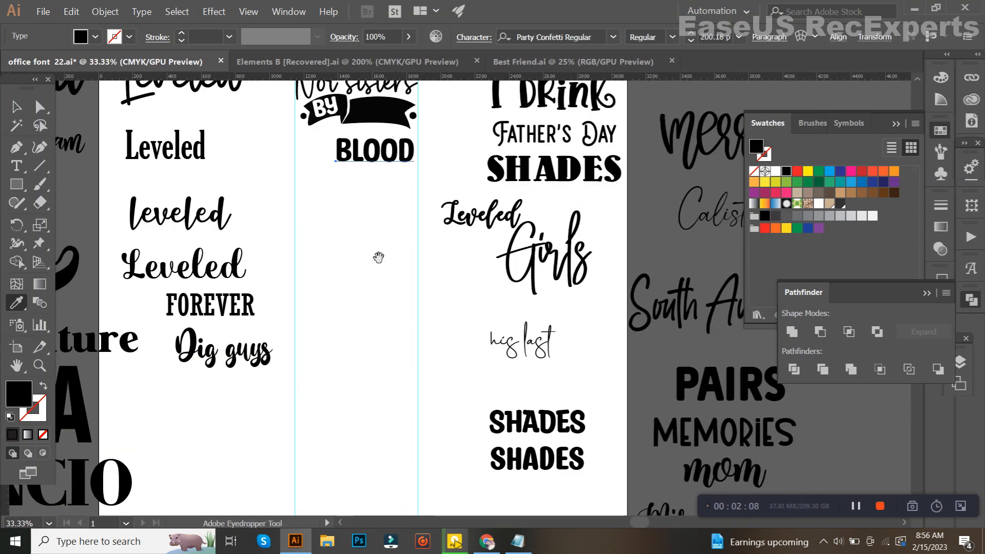
pyautogui.moveTo(378, 258); pyautogui.dragTo(396, 296)
pyautogui.click(533, 481)
pyautogui.click(17, 107)
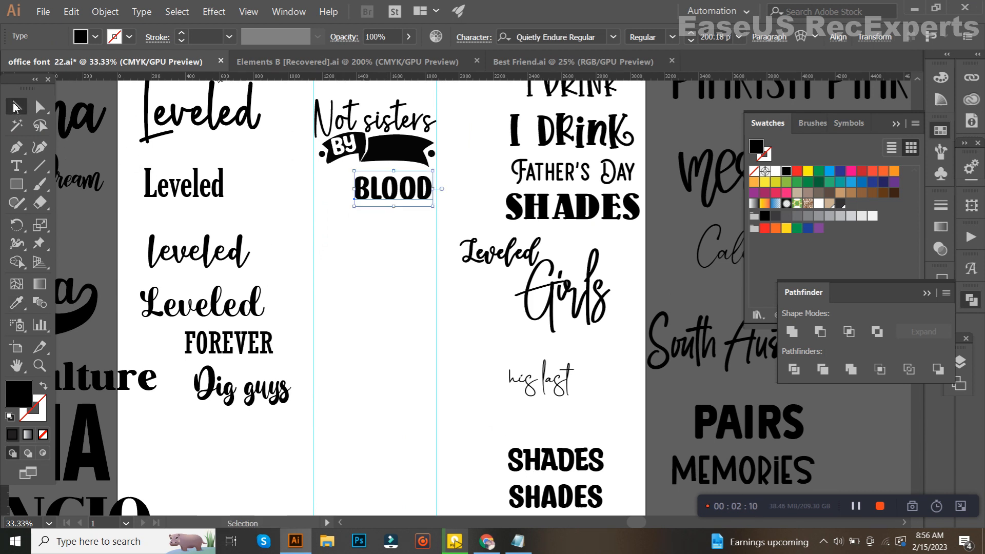
# Scale "BLOOD" to about 108.44 pt and place it on the banner's longer right section
pyautogui.scroll(4, 321, 159)
pyautogui.moveTo(534, 226); pyautogui.dragTo(421, 254)
pyautogui.moveTo(711, 327); pyautogui.dragTo(547, 327)
pyautogui.moveTo(480, 327); pyautogui.dragTo(551, 152)
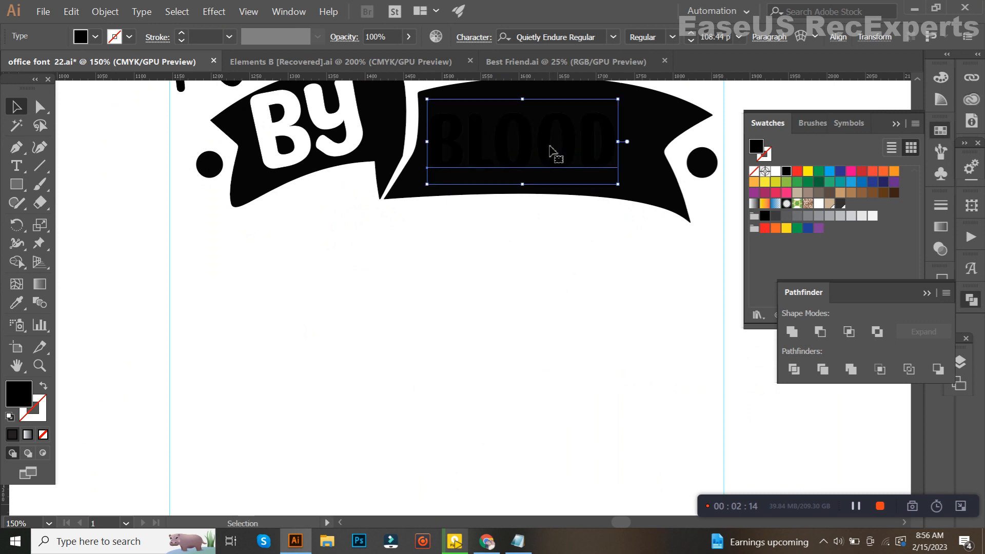
# Recolour "BLOOD" white with the Eyedropper
pyautogui.click(18, 303)
pyautogui.click(84, 251)
pyautogui.click(18, 109)
# Switch to PotPlayer, skip to another song and minimise the player
pyautogui.click(452, 544)
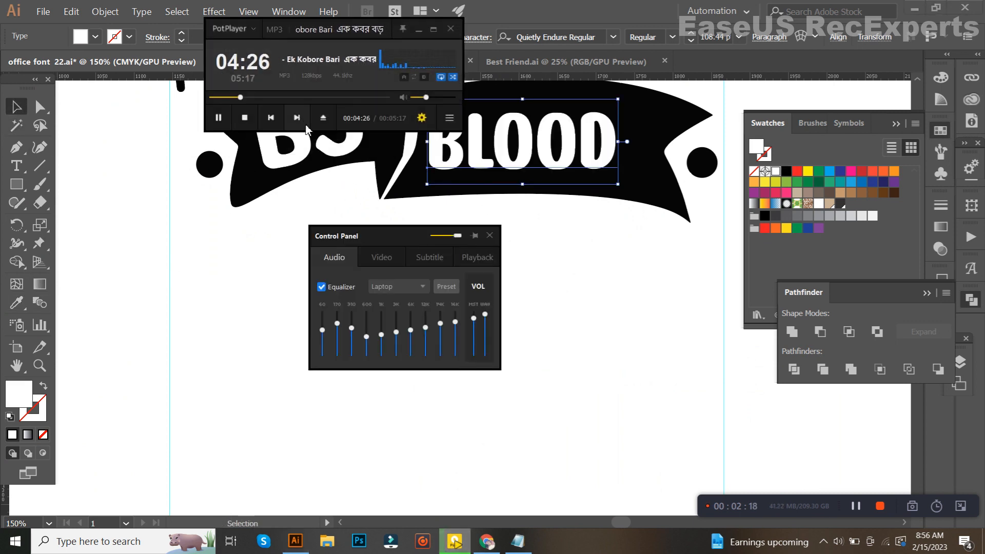
pyautogui.click(319, 120)
pyautogui.doubleClick(208, 214)
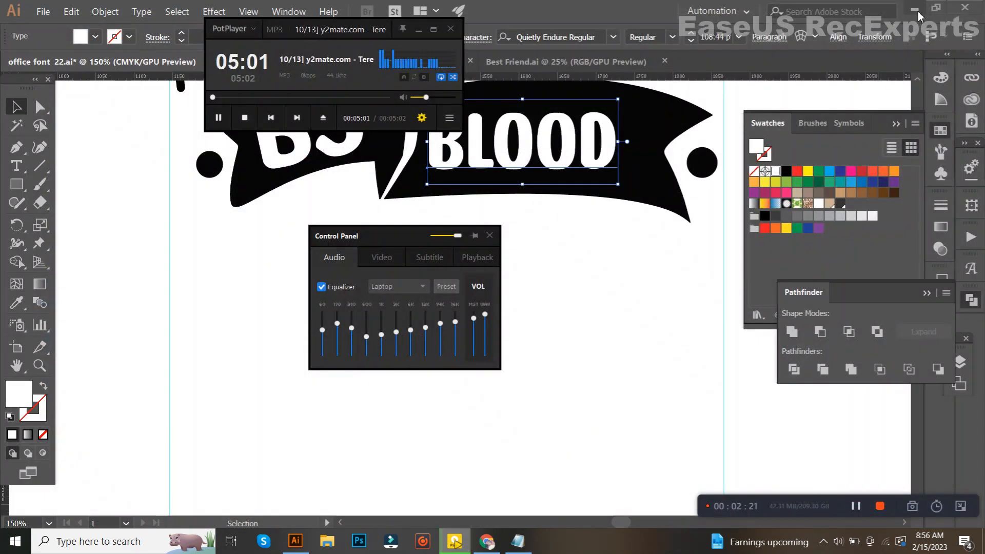
pyautogui.click(419, 30)
# Enlarge "BLOOD" to about 128.24 pt and position it within the banner's longer right section
pyautogui.moveTo(600, 263); pyautogui.dragTo(548, 341)
pyautogui.click(552, 227)
pyautogui.moveTo(573, 241); pyautogui.dragTo(606, 240)
pyautogui.scroll(-1, 552, 250)
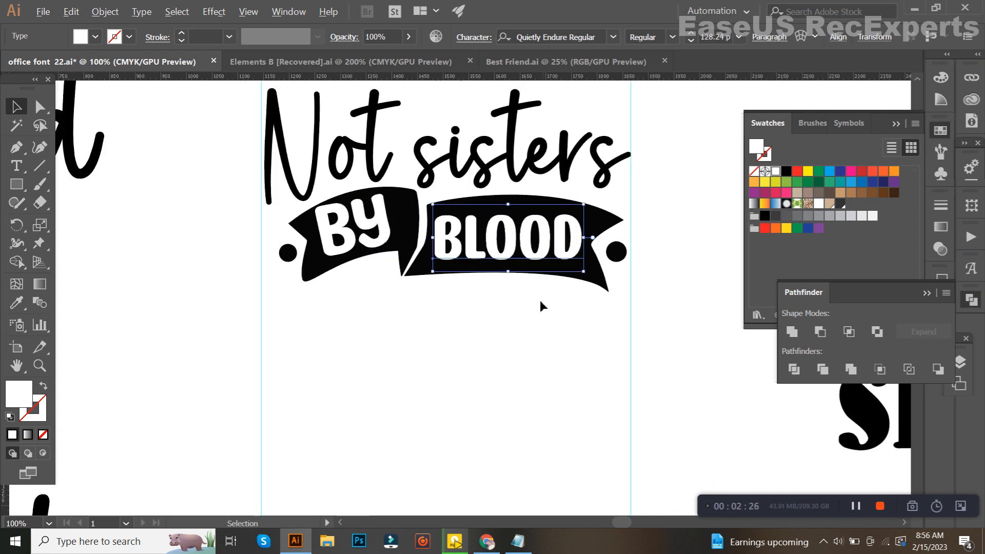
# Group "By" and "BLOOD" with the ribbon banner and deselect the group
pyautogui.click(534, 322)
pyautogui.click(480, 249)
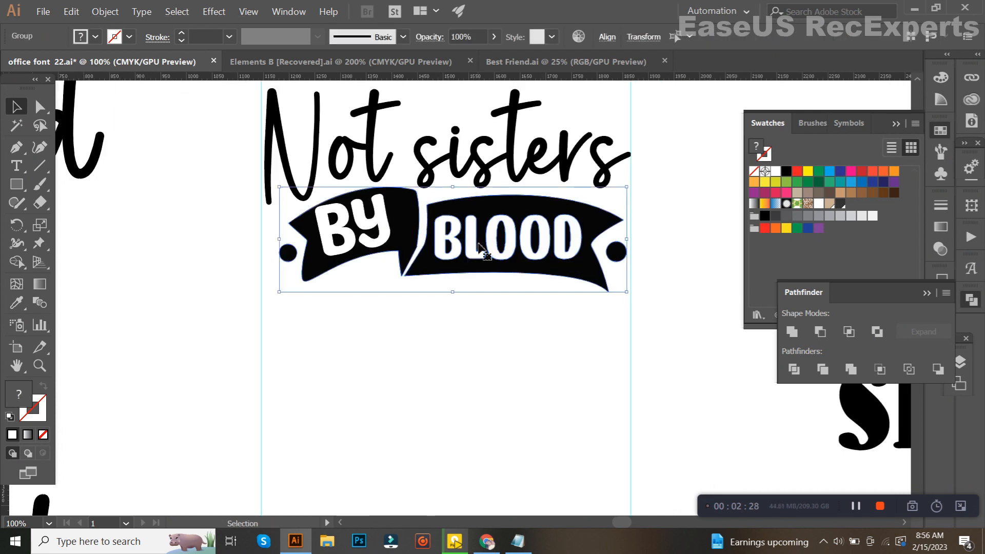
pyautogui.click(483, 332)
pyautogui.tripleClick(400, 227)
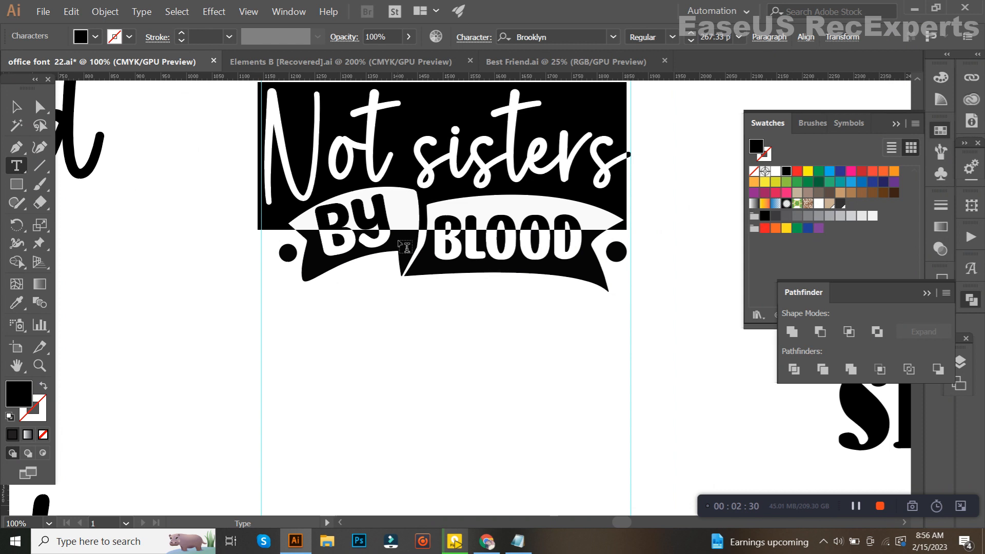
pyautogui.click(16, 107)
pyautogui.click(398, 390)
pyautogui.scroll(-2, 398, 390)
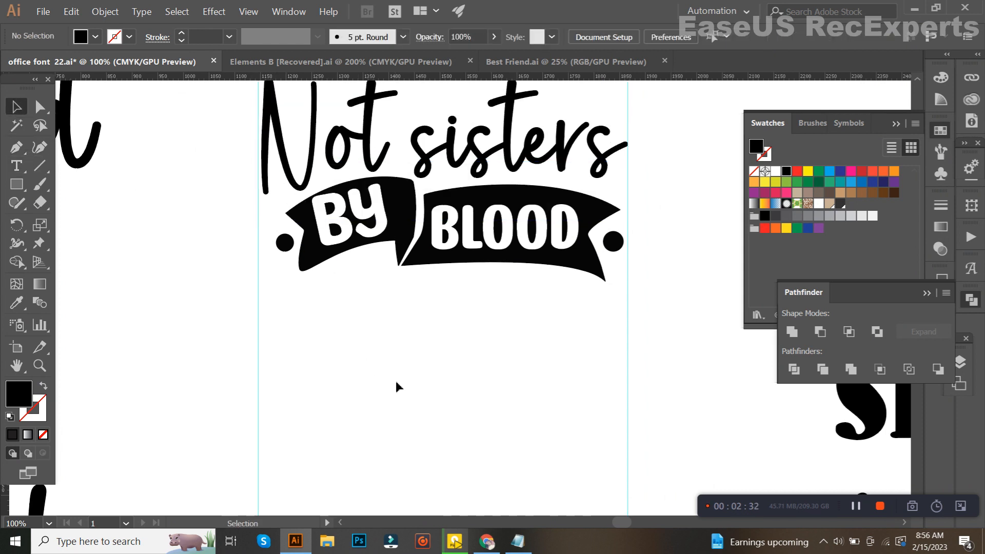
# Switch to Chrome, copy "but" from the search phrase, and paste it below the banner in Illustrator
pyautogui.click(487, 541)
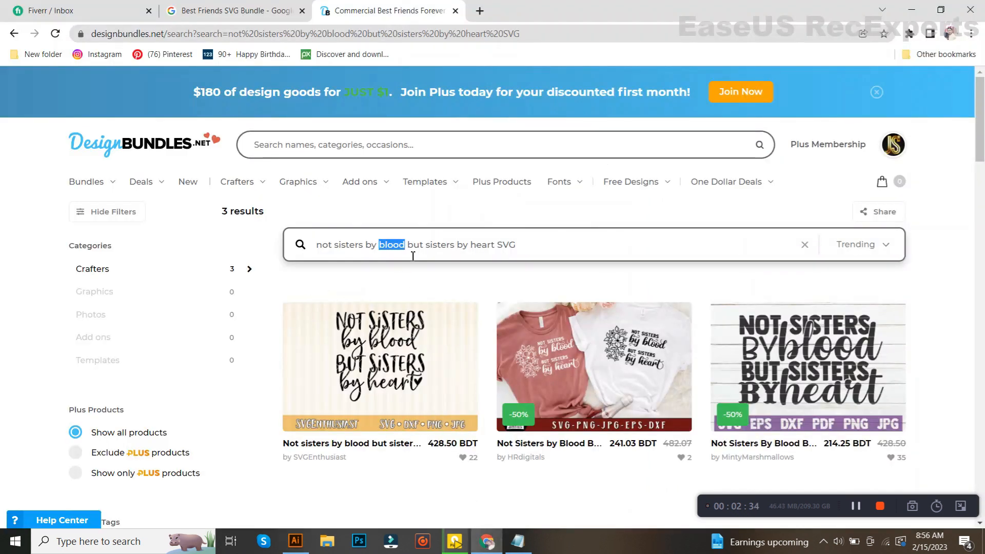
pyautogui.moveTo(426, 257); pyautogui.dragTo(429, 258)
pyautogui.hotkey('ctrl', 'c')
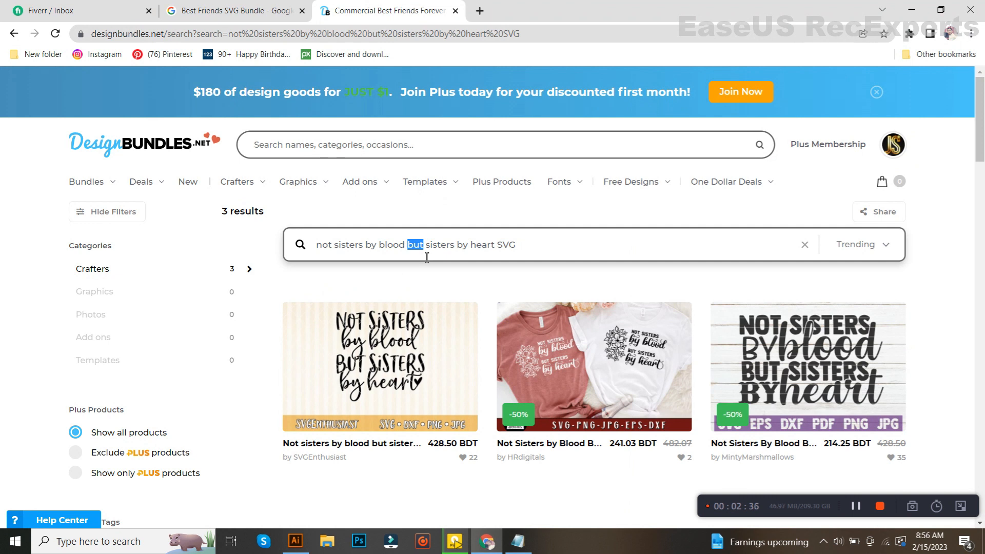
pyautogui.click(295, 541)
pyautogui.moveTo(350, 463); pyautogui.dragTo(409, 345)
pyautogui.hotkey('ctrl', 'v')
# Compare sample fonts on the "but" text with the Eyedropper, including Welcome and Pairs01
pyautogui.press('i')
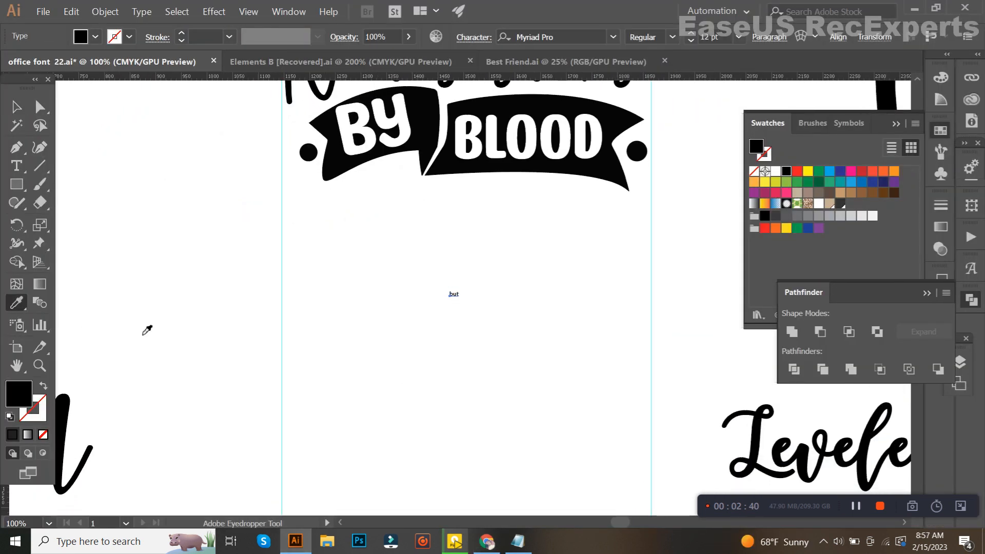
pyautogui.scroll(-1, 356, 334)
pyautogui.click(689, 436)
pyautogui.scroll(-1, 689, 437)
pyautogui.click(204, 382)
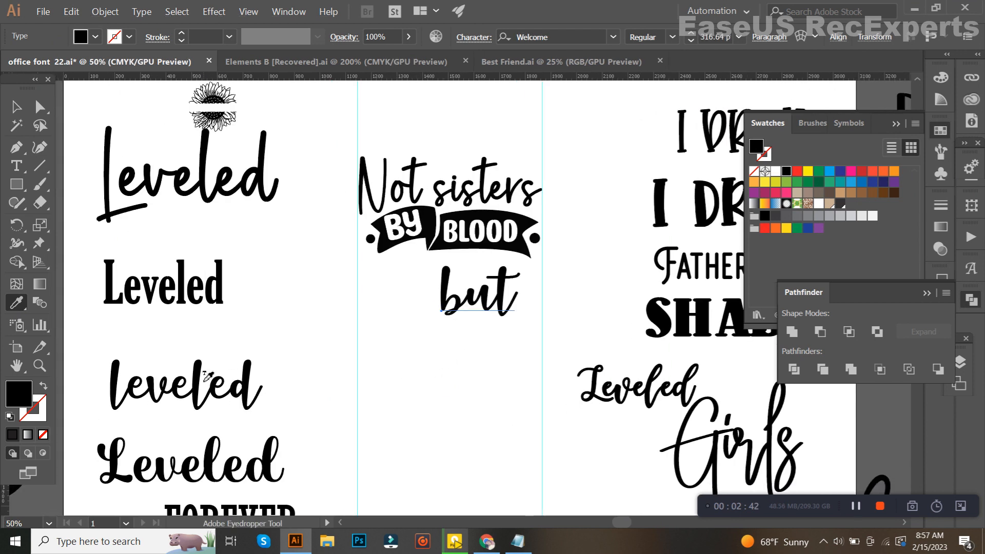
pyautogui.click(200, 296)
pyautogui.scroll(-1, 384, 324)
pyautogui.click(621, 309)
pyautogui.click(619, 286)
pyautogui.click(574, 234)
pyautogui.moveTo(248, 162); pyautogui.dragTo(307, 178)
pyautogui.click(167, 133)
pyautogui.click(308, 142)
pyautogui.scroll(-2, 379, 282)
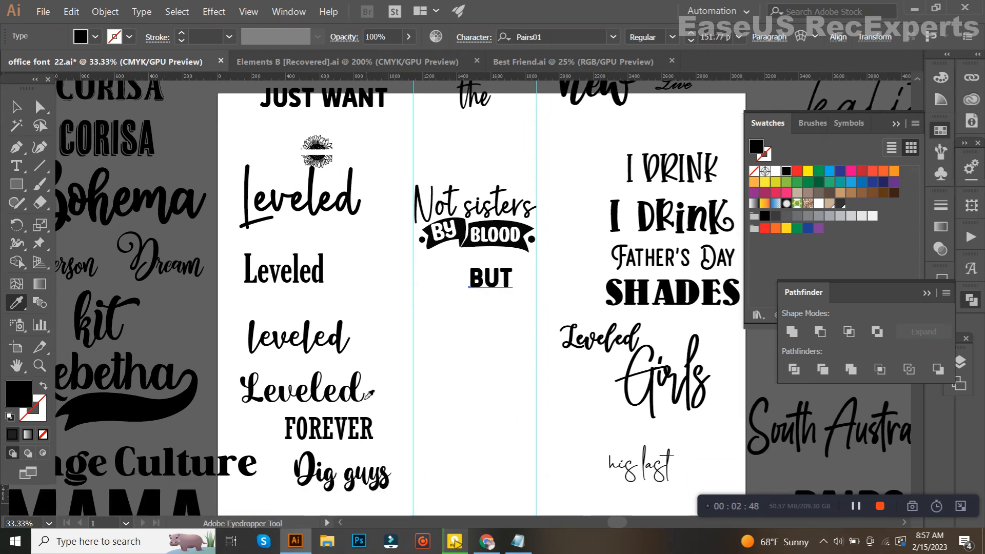
# Apply Vintage Culture Regular to the "but" text and change it to uppercase
pyautogui.click(347, 433)
pyautogui.click(217, 466)
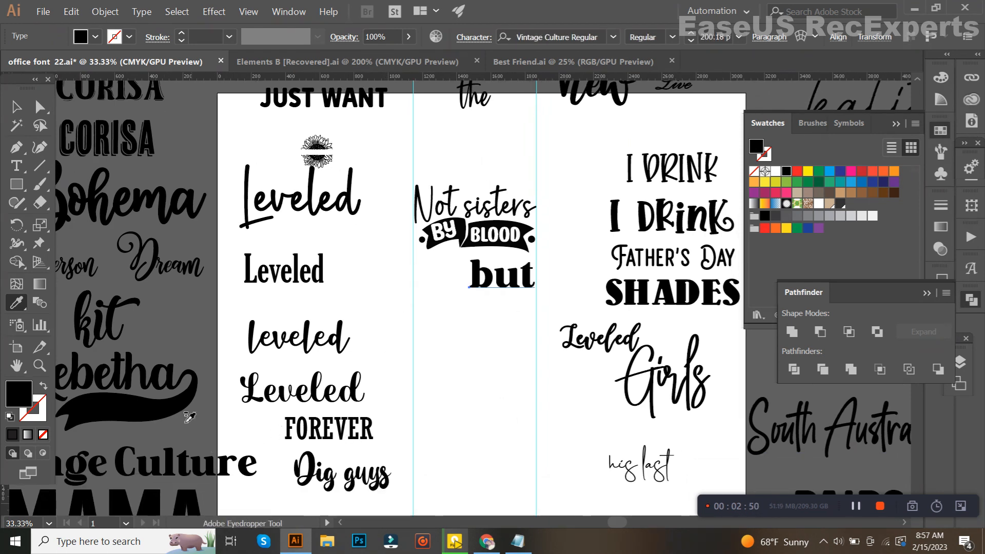
pyautogui.click(142, 11)
pyautogui.moveTo(206, 183)
pyautogui.click(354, 184)
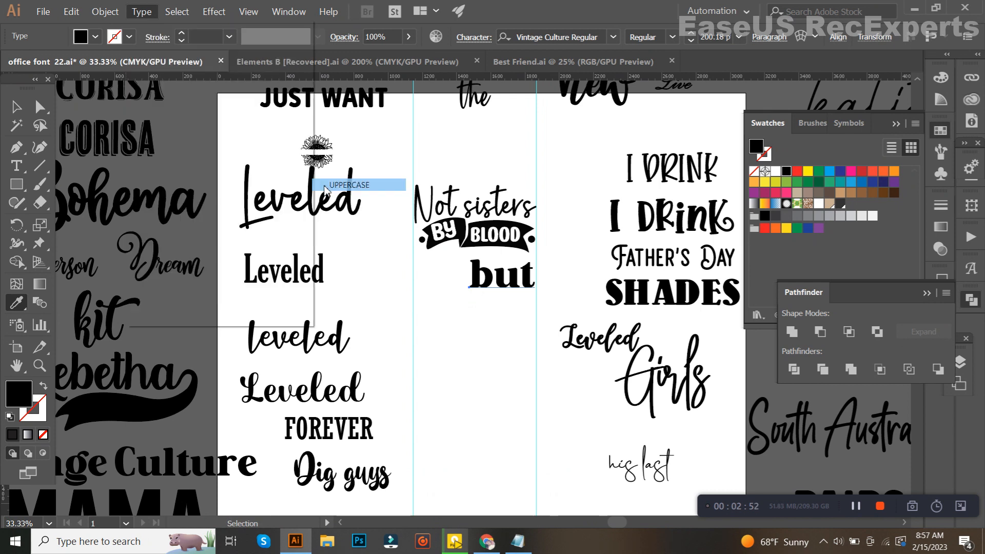
# Scale "BUT" to about 84.8 pt and place it under the banner's shorter left section
pyautogui.click(17, 107)
pyautogui.hotkey('ctrl', '1')
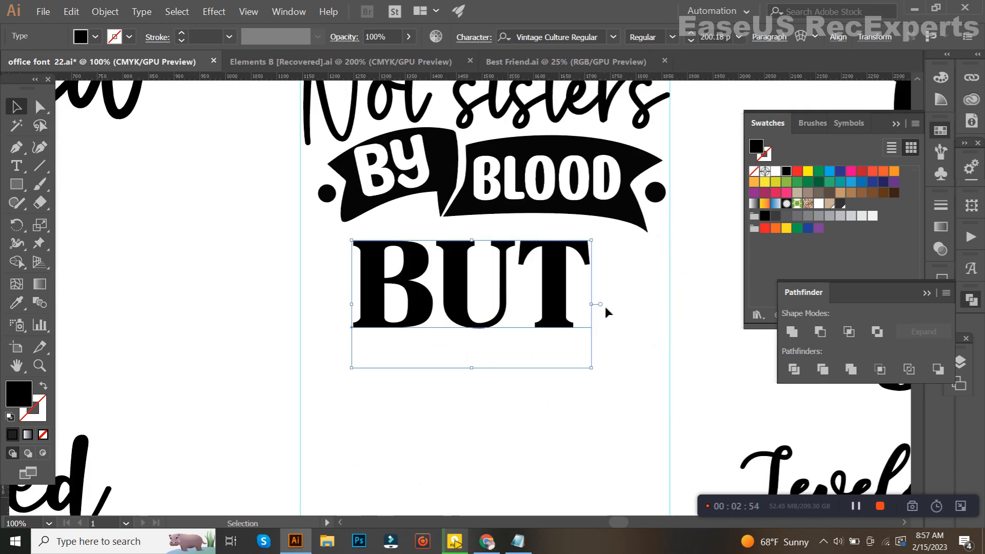
pyautogui.moveTo(592, 305); pyautogui.dragTo(417, 188)
pyautogui.scroll(2, 426, 289)
pyautogui.scroll(-2, 416, 198)
pyautogui.scroll(-1, 462, 287)
pyautogui.scroll(3, 447, 264)
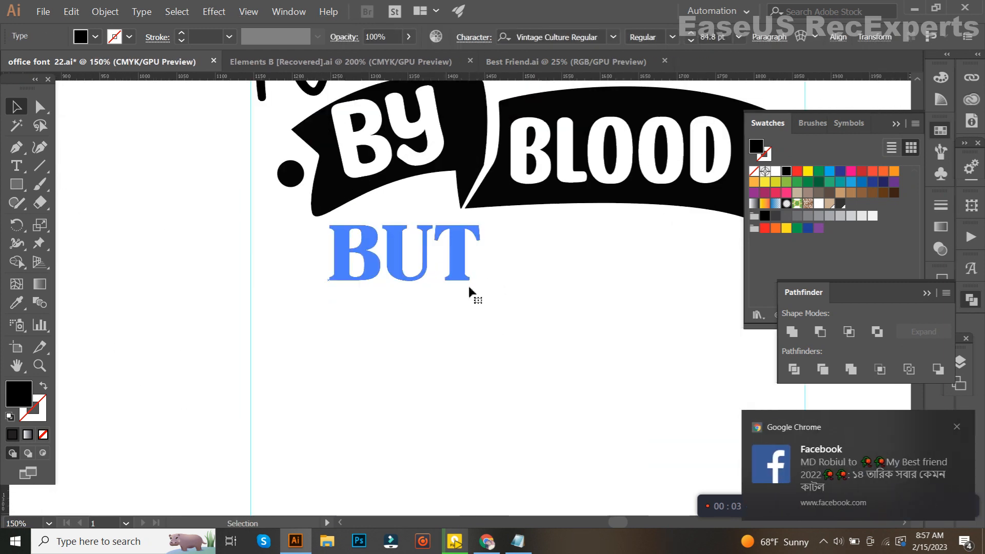
pyautogui.click(498, 333)
pyautogui.scroll(-1, 497, 333)
# Delete "BUT" and replace it with "but sisters" copied from the search phrase in Chrome and pasted below the banner
pyautogui.click(480, 295)
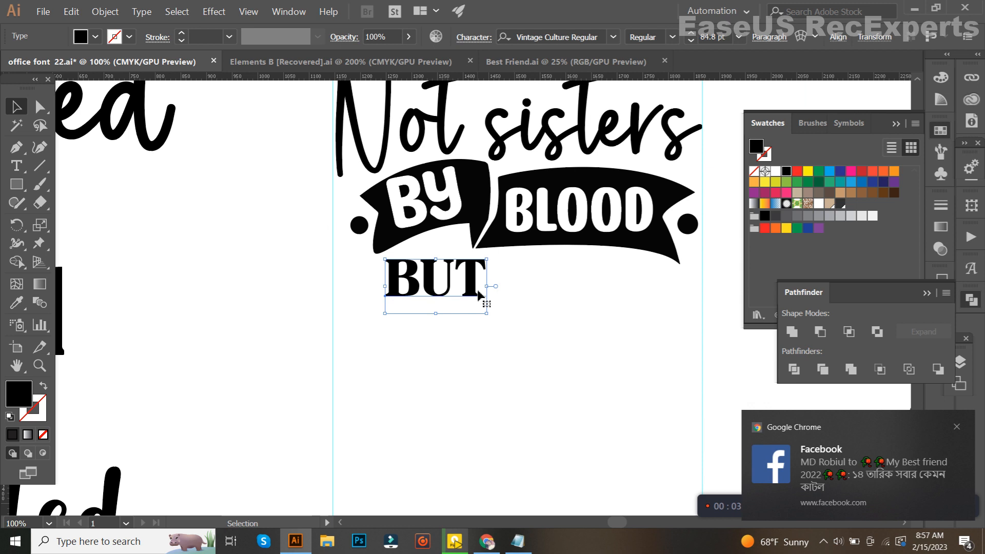
pyautogui.click(496, 537)
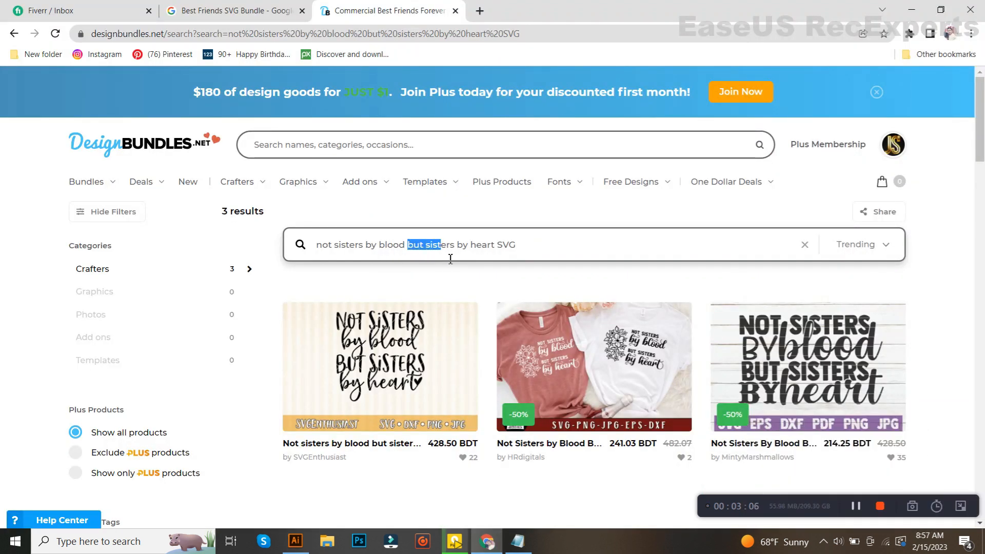
pyautogui.click(296, 541)
pyautogui.scroll(-3, 446, 308)
pyautogui.hotkey('ctrl', 'v')
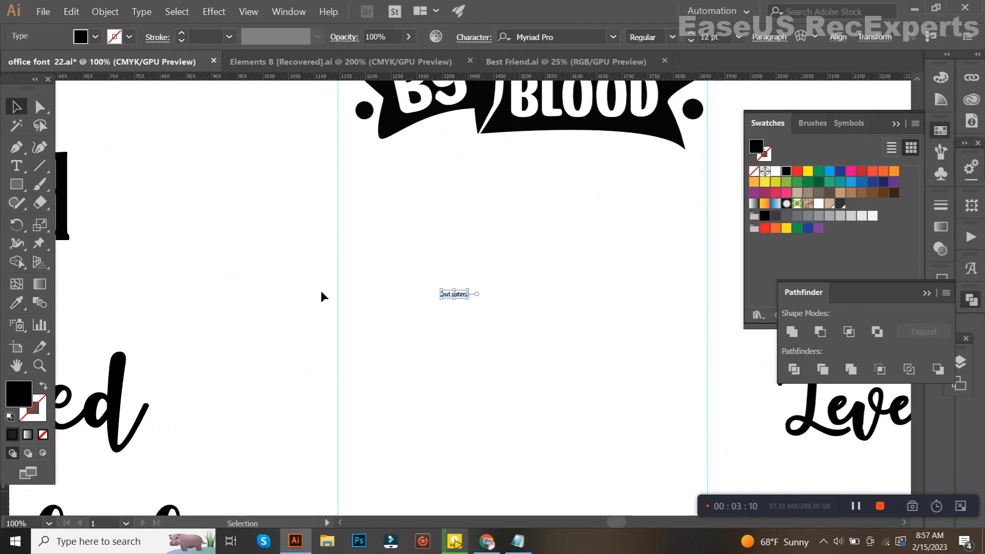
# Apply the Rockwell Condensed sample style to "but sisters" and change the text to uppercase
pyautogui.click(19, 311)
pyautogui.scroll(-3, 178, 310)
pyautogui.click(207, 428)
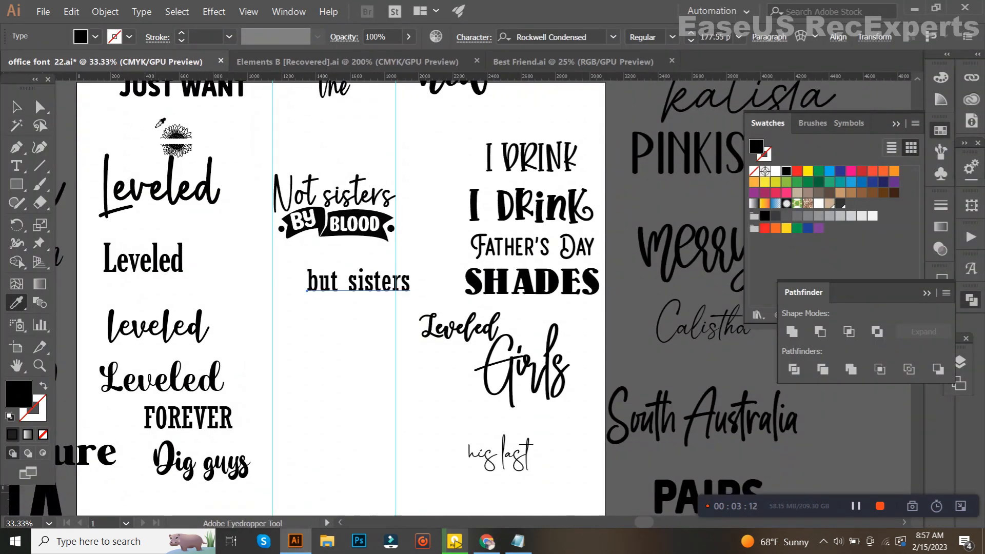
pyautogui.click(141, 11)
pyautogui.moveTo(264, 184)
pyautogui.click(322, 185)
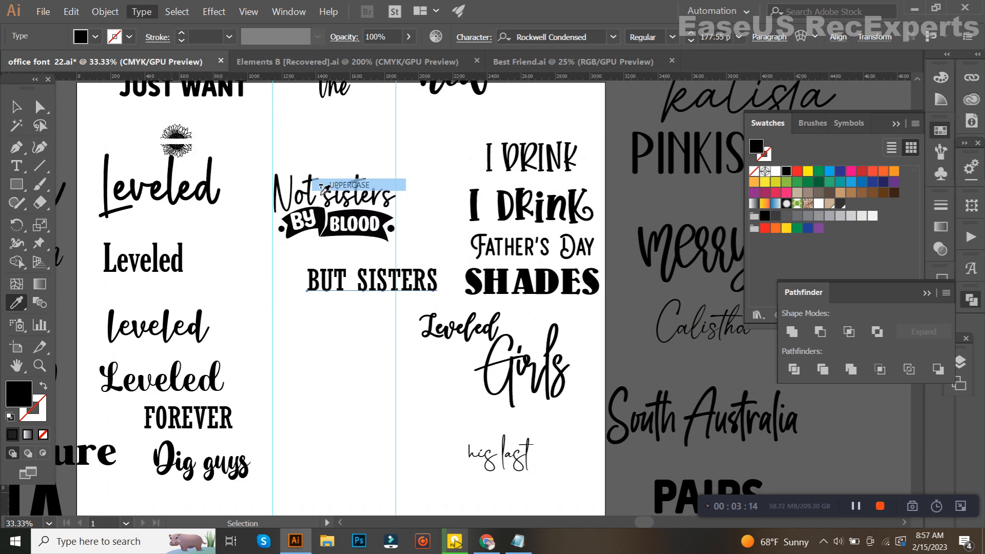
# Place "BUT SISTERS" directly under the banner and scale it to about 159.58 pt to fit between the guides
pyautogui.click(18, 108)
pyautogui.scroll(2, 301, 259)
pyautogui.moveTo(387, 291); pyautogui.dragTo(341, 238)
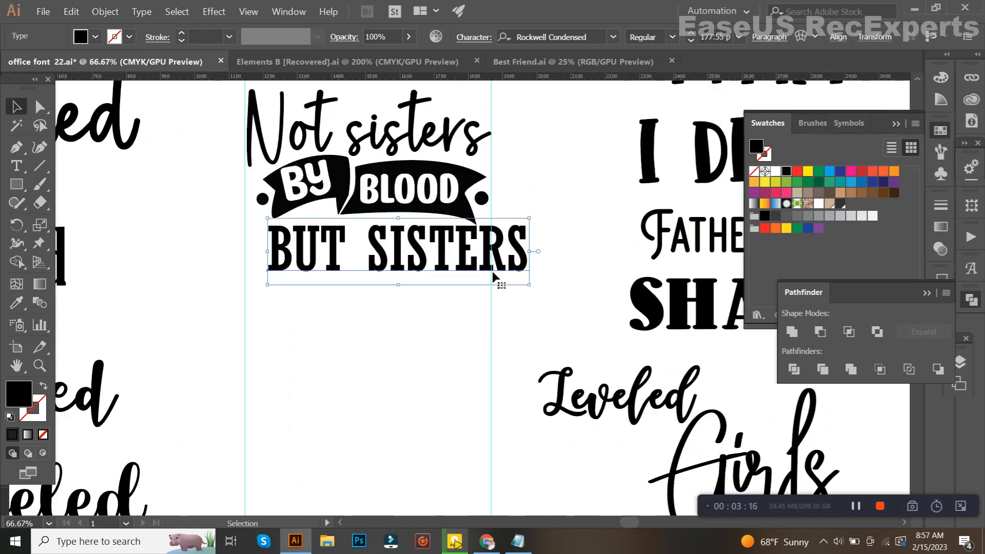
pyautogui.moveTo(529, 256); pyautogui.dragTo(490, 256)
pyautogui.scroll(1, 440, 251)
pyautogui.moveTo(429, 257); pyautogui.dragTo(405, 248)
pyautogui.moveTo(490, 245); pyautogui.dragTo(509, 246)
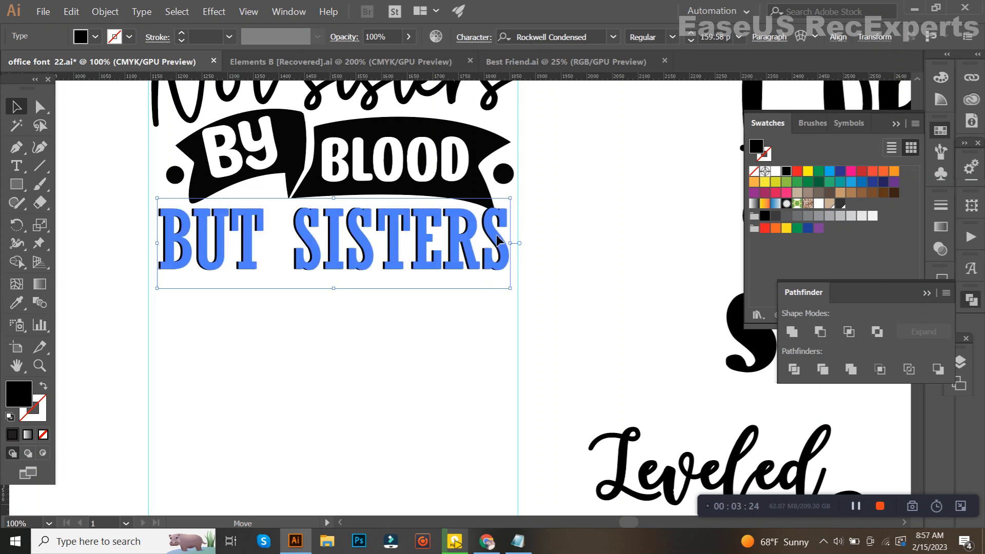
pyautogui.hotkey('ctrl', '=')
pyautogui.scroll(-1, 423, 290)
pyautogui.click(477, 353)
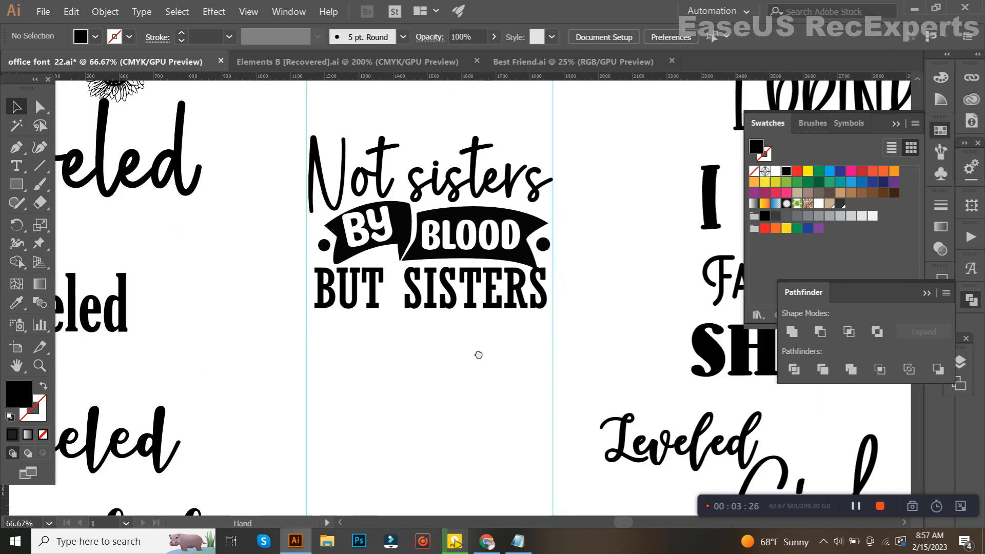
# Widen "BUT SISTERS" towards the left guide to about 162.71 pt and deselect it
pyautogui.scroll(1, 431, 276)
pyautogui.click(442, 309)
pyautogui.scroll(1, 272, 272)
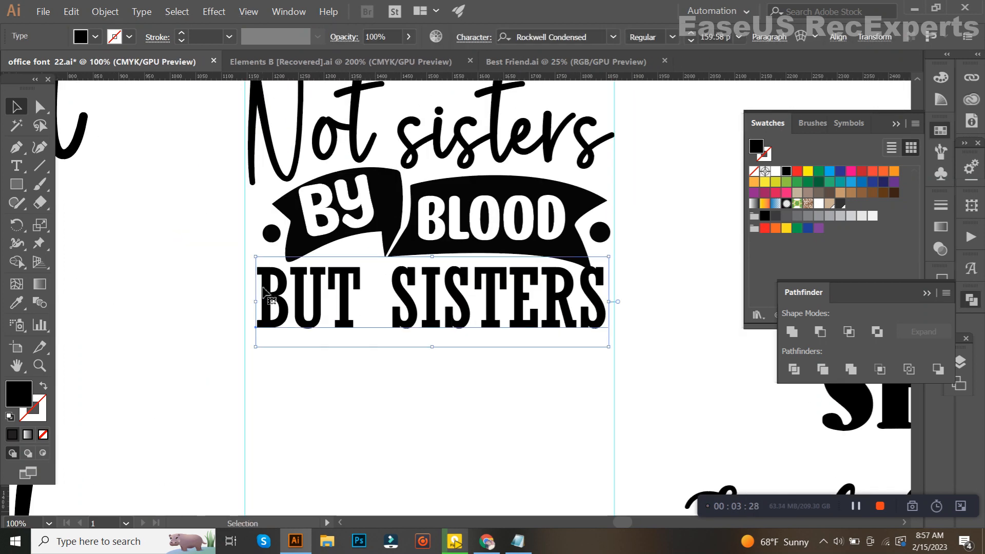
pyautogui.moveTo(263, 307); pyautogui.dragTo(255, 306)
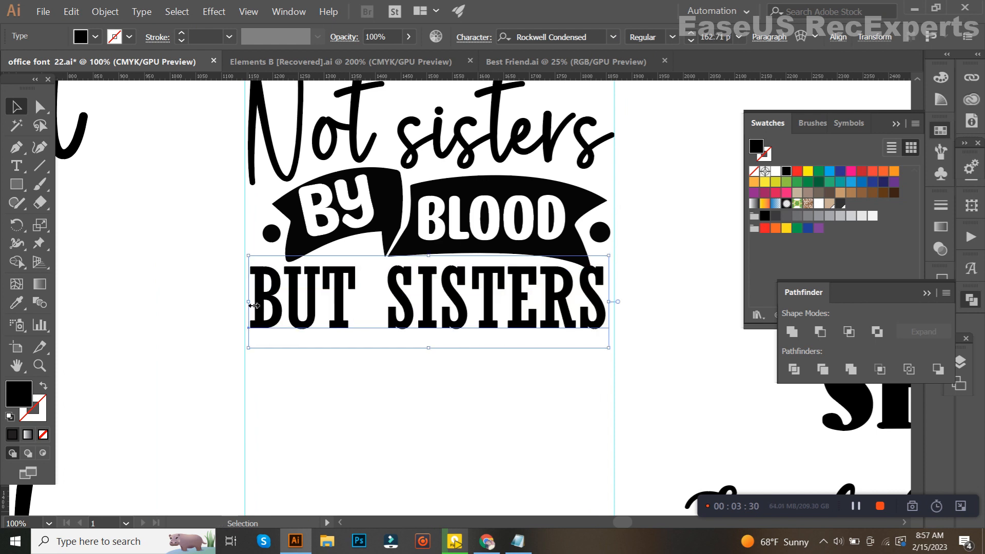
pyautogui.scroll(-1, 337, 298)
pyautogui.click(384, 378)
pyautogui.scroll(1, 409, 315)
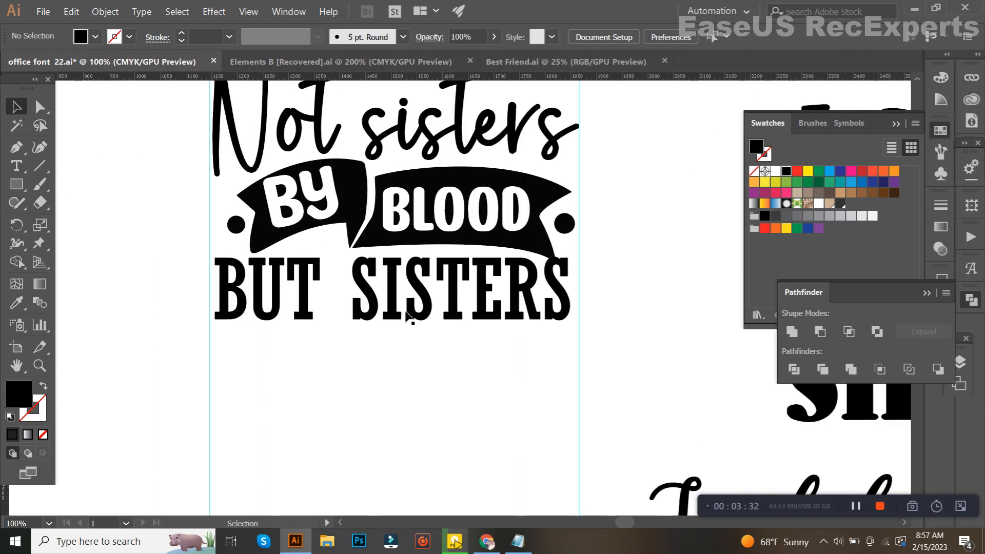
# Nudge "BUT SISTERS" up in small increments until it sits closer under the ribbon banner
pyautogui.click(408, 316)
pyautogui.press('Up')
pyautogui.press('Up')
pyautogui.press('Up')
pyautogui.press('Up')
pyautogui.press('Up')
pyautogui.press('Up')
pyautogui.press('Up')
pyautogui.press('Up')
pyautogui.press('Up')
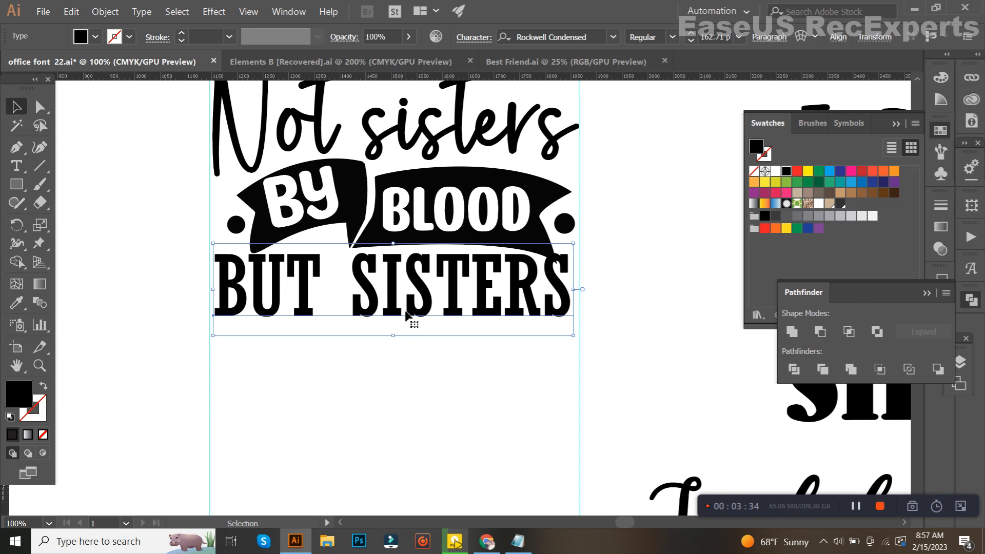
pyautogui.press('Up')
# Convert "BUT SISTERS" to outlines and offset its path by 6 px with round joins
pyautogui.moveTo(442, 391); pyautogui.dragTo(400, 201)
pyautogui.hotkey('ctrl', 'g')
pyautogui.click(421, 369)
pyautogui.click(428, 300)
pyautogui.click(105, 12)
pyautogui.moveTo(129, 265)
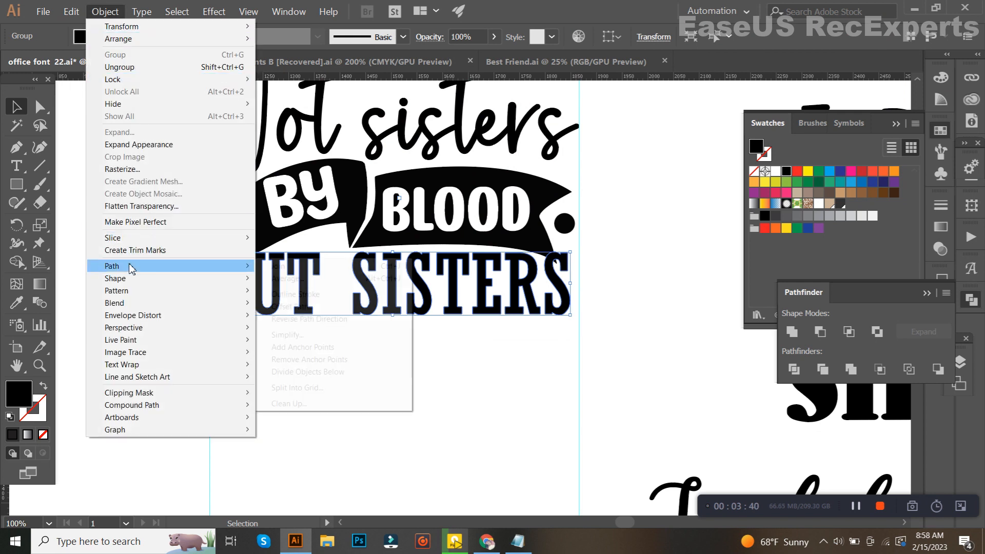
pyautogui.click(292, 306)
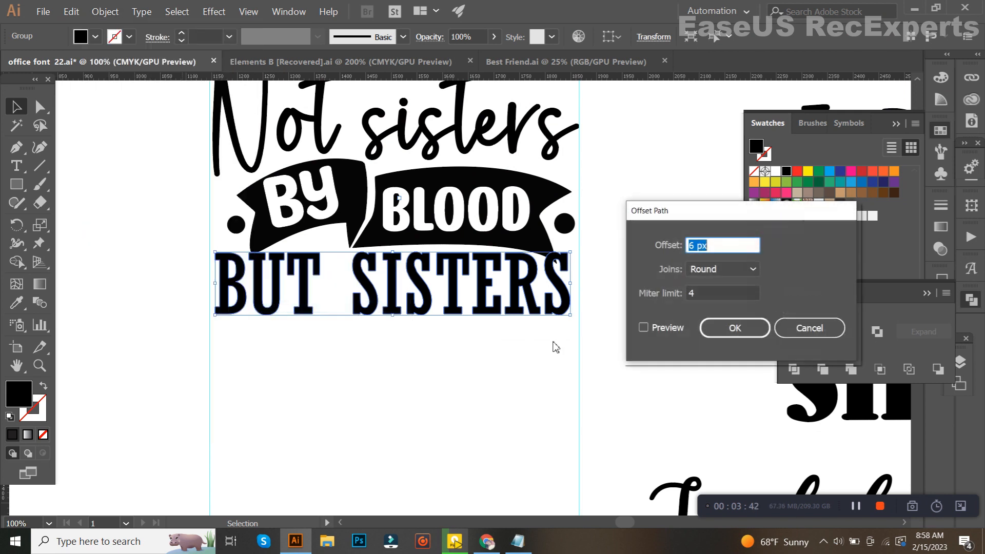
pyautogui.click(731, 332)
# Select the banner together with the offset lettering and remove the offset border around "BUT SISTERS" with the Shape Builder tool
pyautogui.keyDown('shift'); pyautogui.click(535, 237); pyautogui.keyUp('shift')
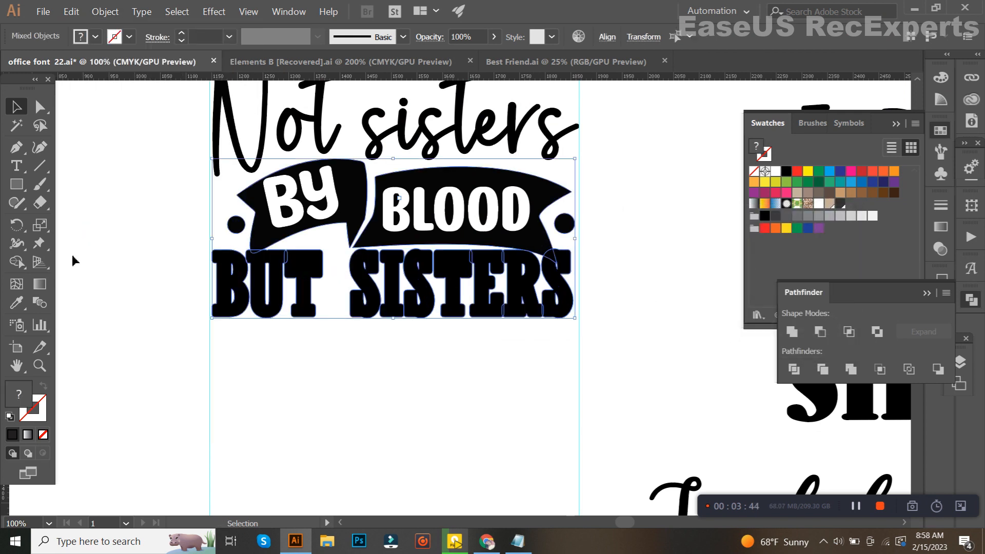
pyautogui.click(17, 262)
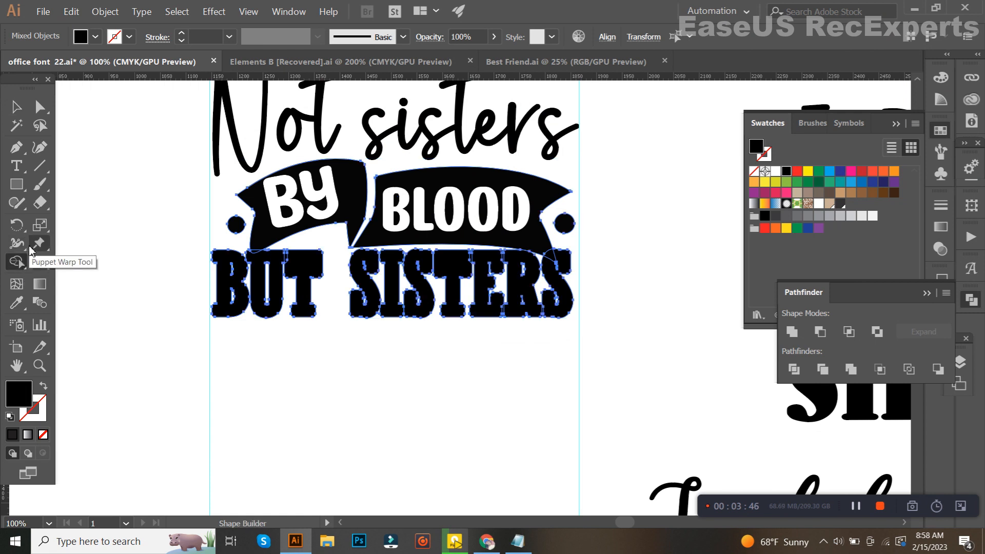
pyautogui.scroll(3, 242, 260)
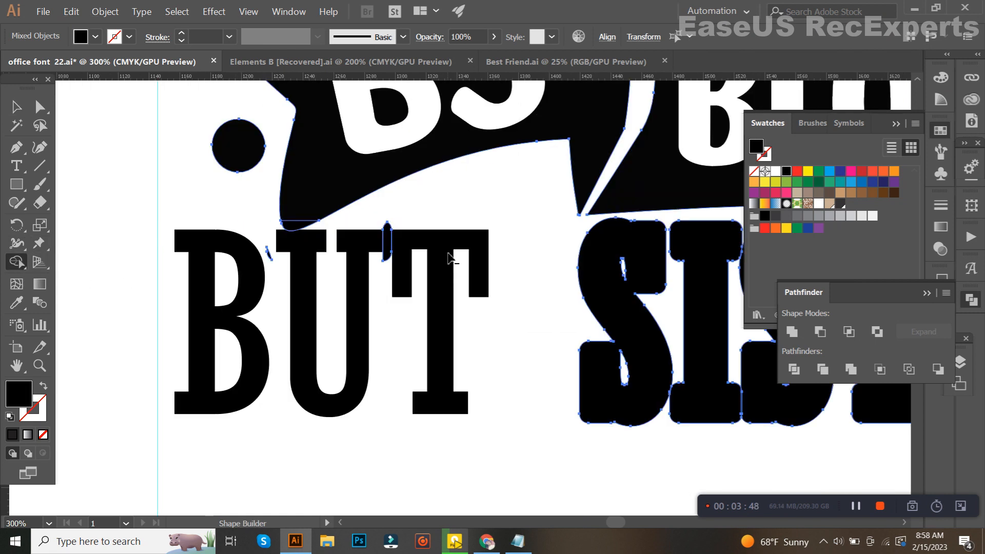
pyautogui.scroll(1, 279, 257)
pyautogui.scroll(-2, 286, 221)
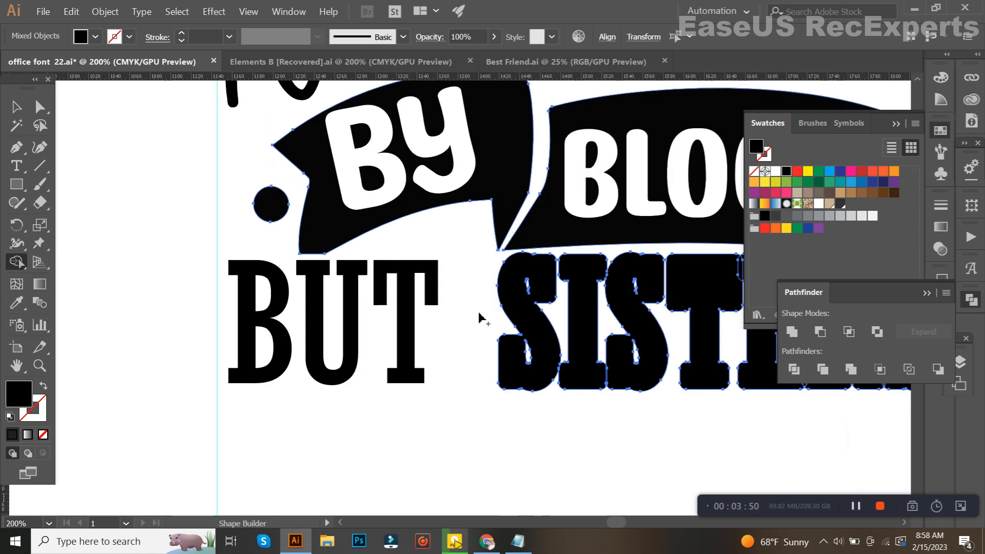
pyautogui.moveTo(286, 332); pyautogui.dragTo(485, 319)
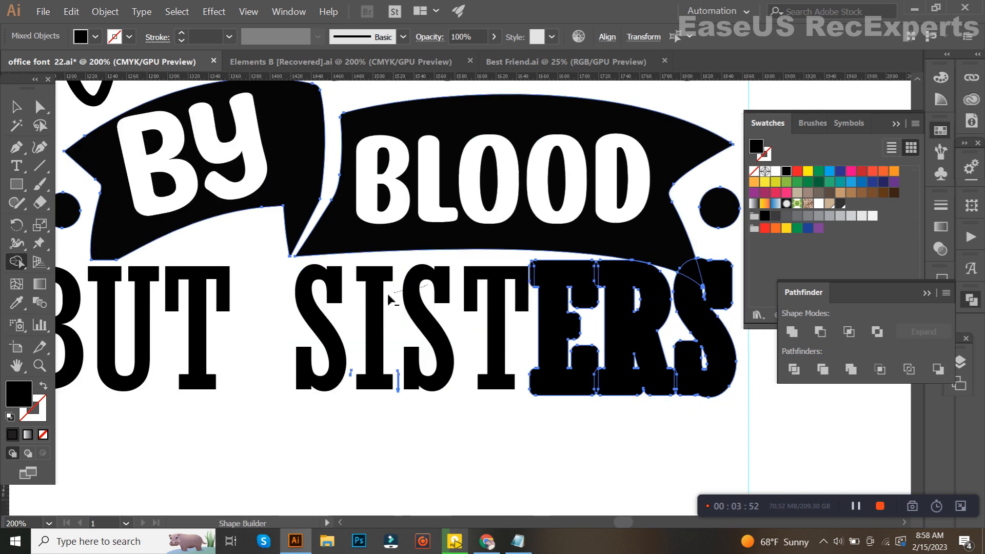
pyautogui.hscroll(3, 318, 370)
pyautogui.moveTo(379, 328); pyautogui.dragTo(505, 328)
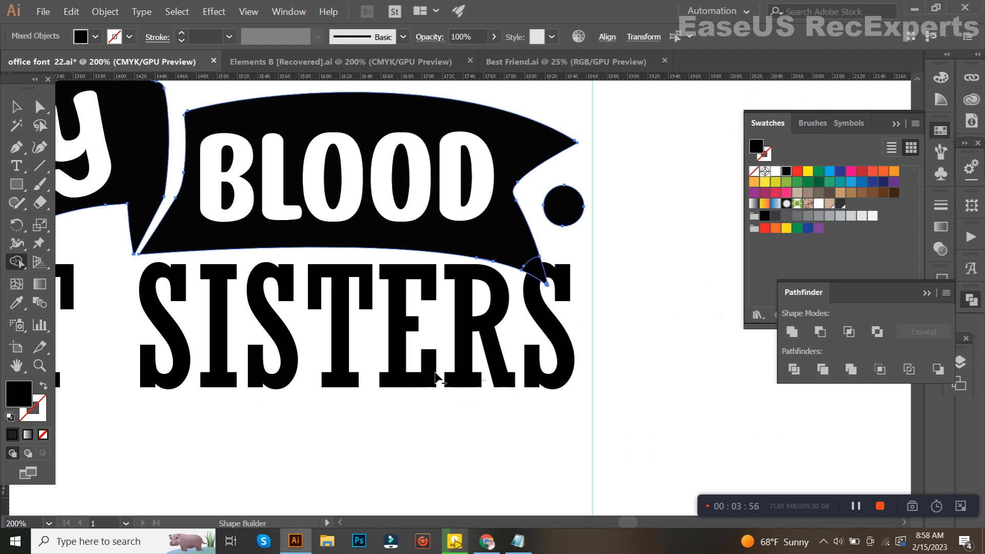
# Cut away the banner's tip where it overlaps the final S of "SISTERS" with the Shape Builder tool
pyautogui.scroll(2, 531, 313)
pyautogui.scroll(3, 554, 244)
pyautogui.keyDown('alt'); pyautogui.click(546, 246); pyautogui.keyUp('alt')
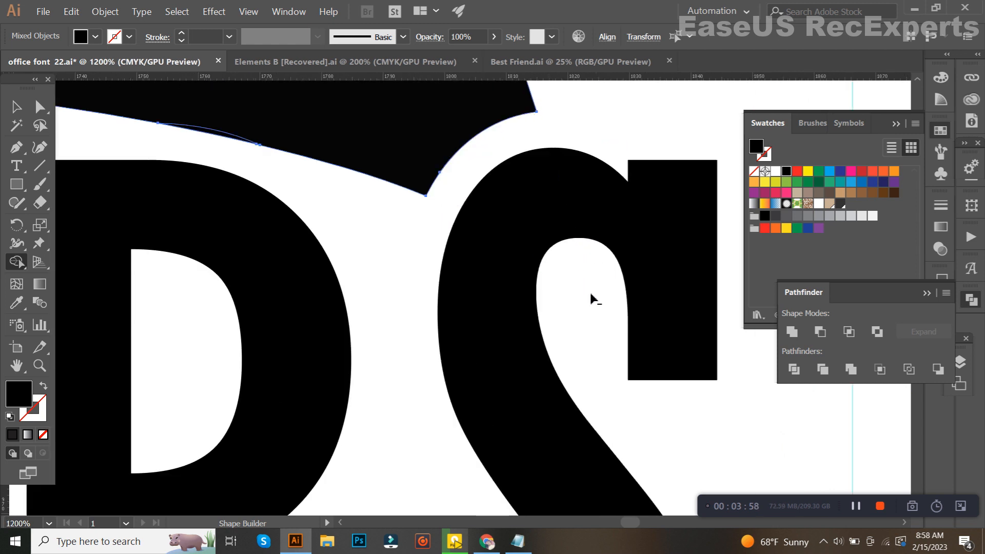
pyautogui.scroll(-7, 573, 314)
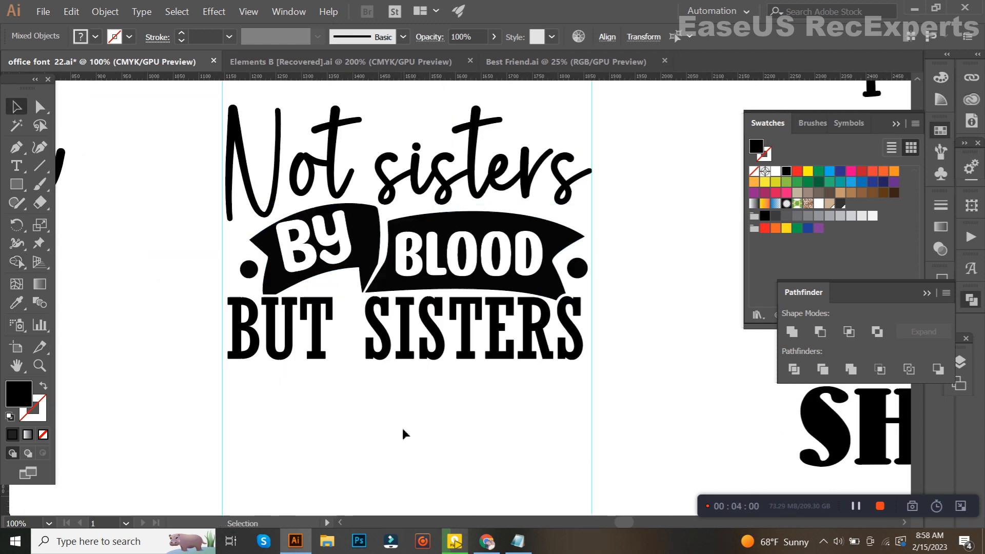
# Switch to Chrome and open a new browser tab
pyautogui.click(487, 541)
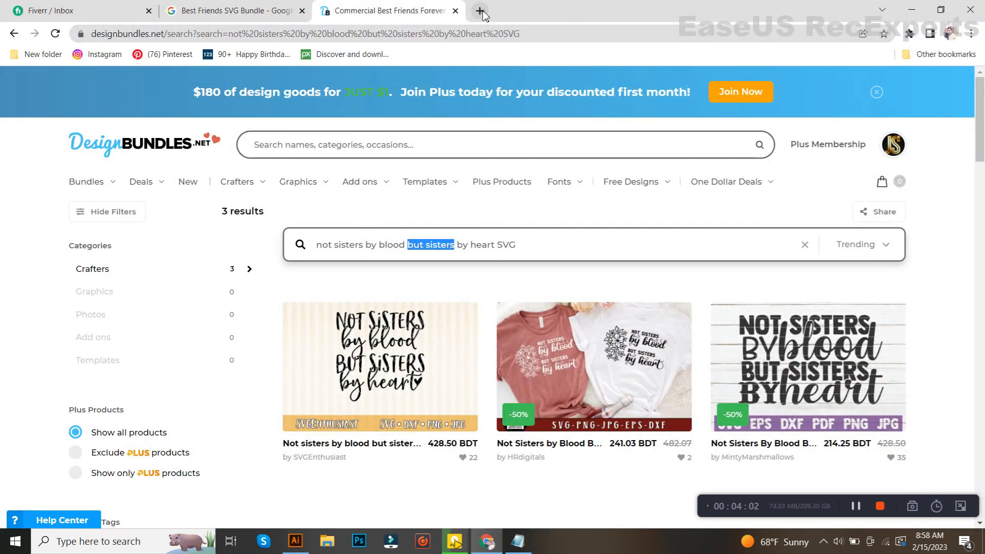
pyautogui.click(480, 11)
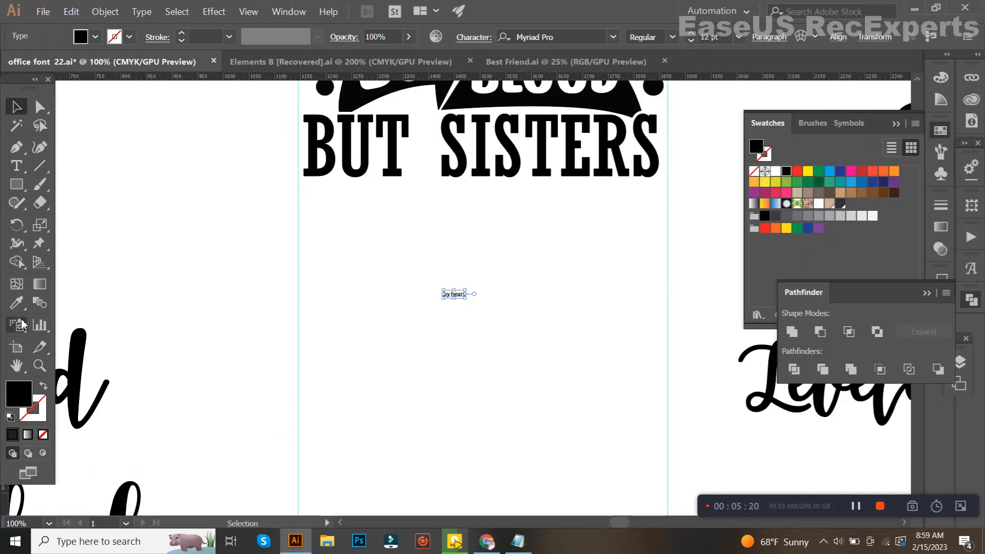
# Apply the Quietly Endure style of the lower "SHADES" sample to the small "by heart" text with the Eyedropper
pyautogui.scroll(-3, 289, 325)
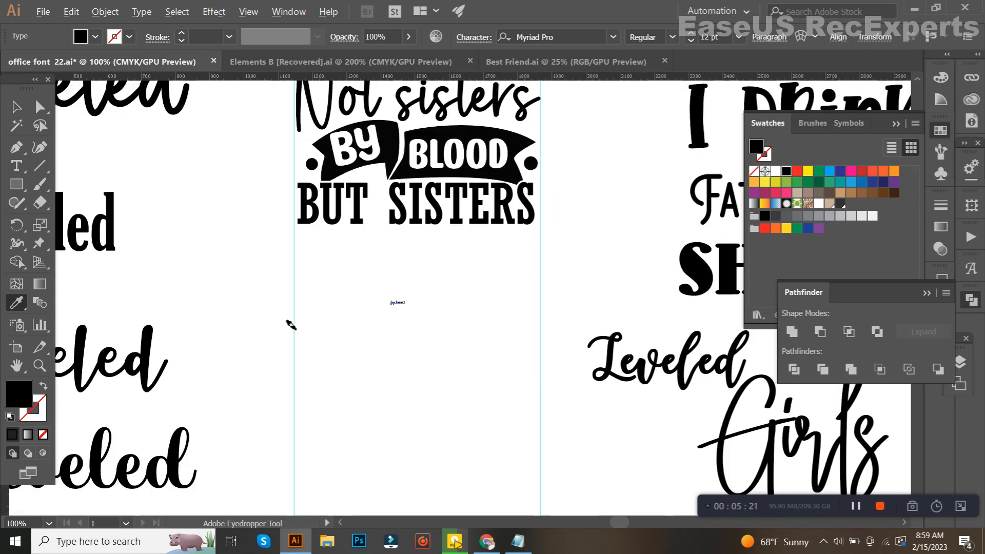
pyautogui.scroll(-1, 231, 425)
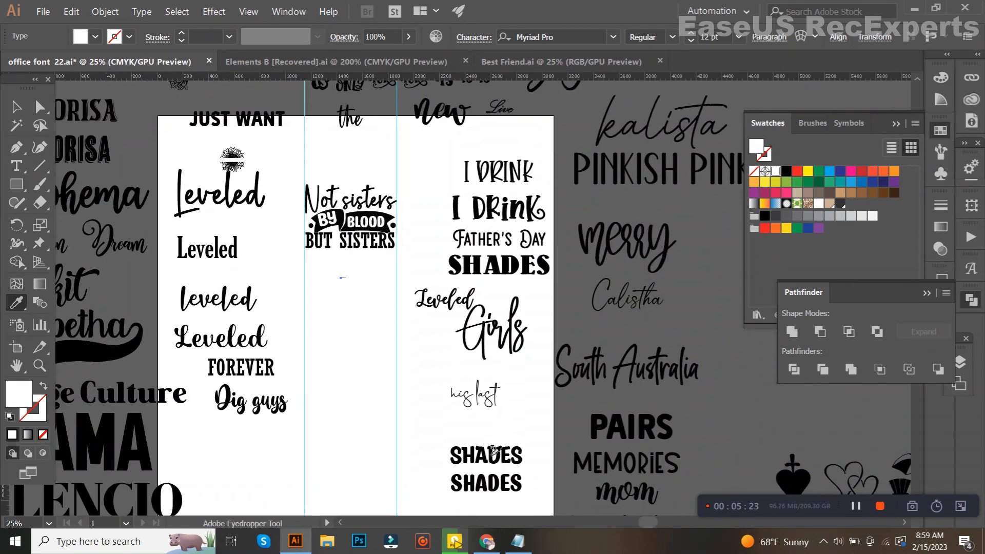
pyautogui.click(491, 491)
pyautogui.click(142, 12)
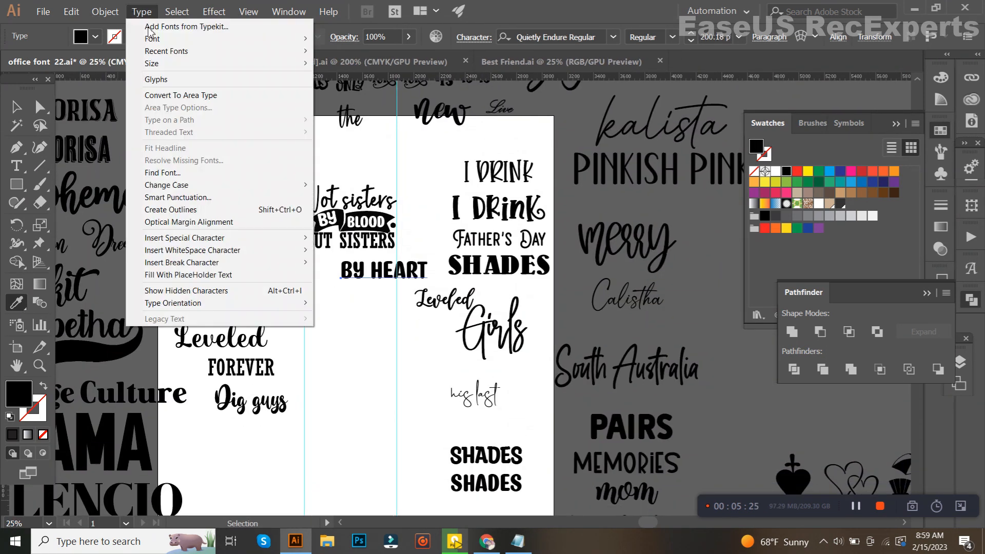
pyautogui.click(164, 172)
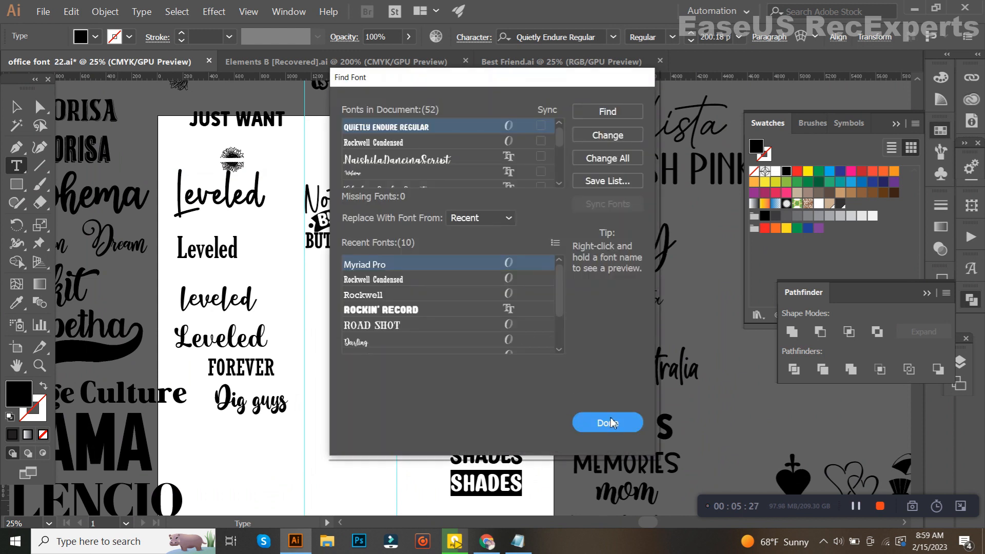
pyautogui.click(617, 425)
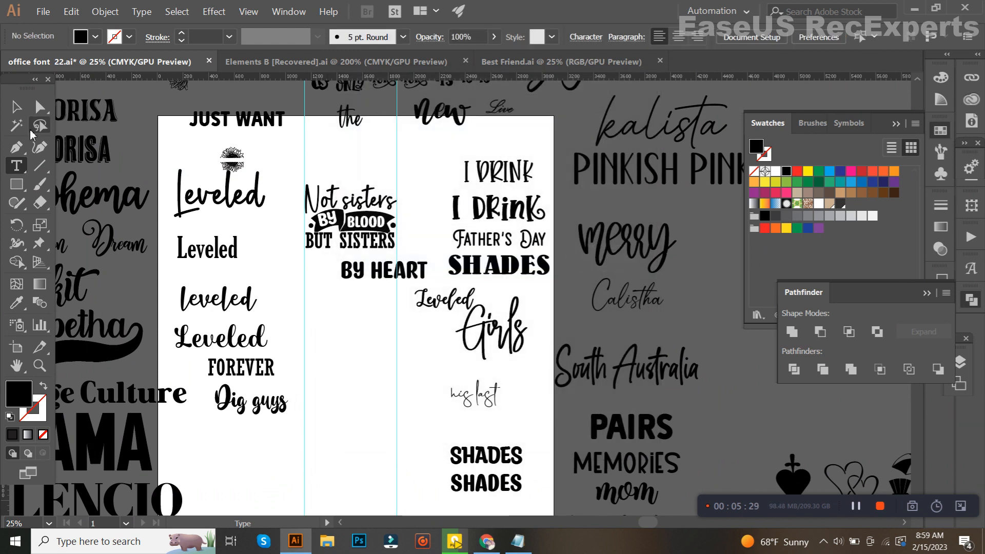
# Place "BY HEART" under "BUT SISTERS" at the left guide and scale it to about 212.04 pt to reach the right guide
pyautogui.click(16, 106)
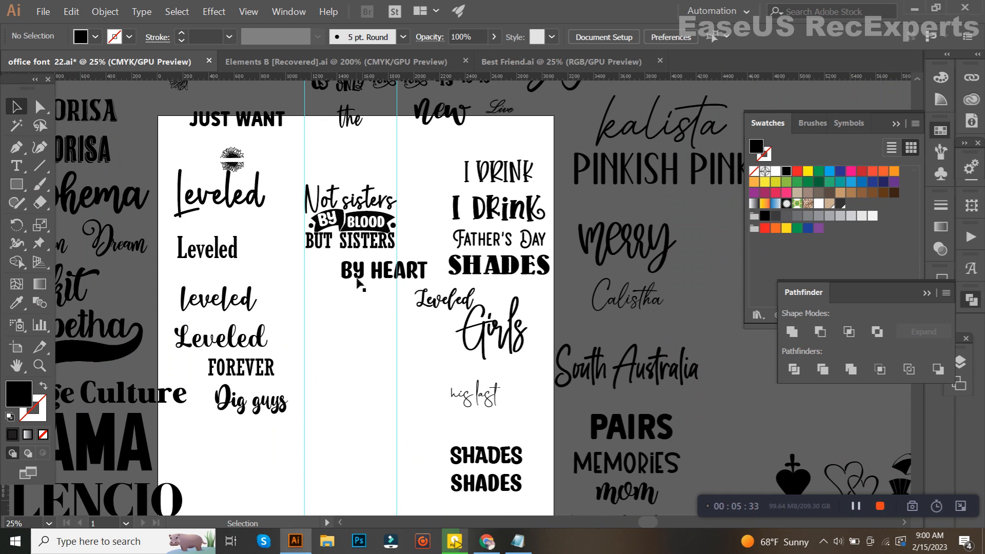
pyautogui.scroll(2, 356, 277)
pyautogui.moveTo(362, 263); pyautogui.dragTo(292, 247)
pyautogui.scroll(1, 292, 247)
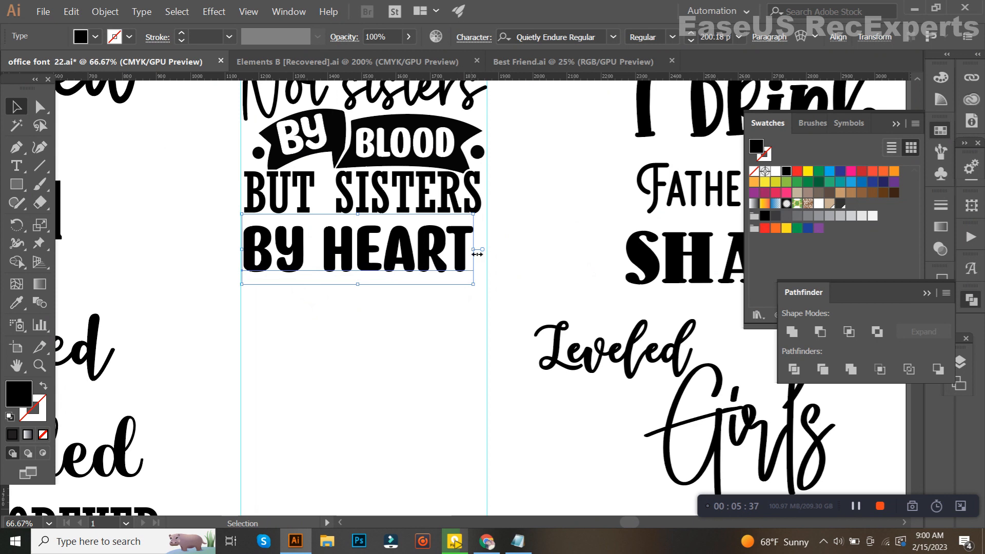
pyautogui.moveTo(478, 257); pyautogui.dragTo(492, 257)
# Nudge "BY HEART" up so it sits close beneath "BUT SISTERS"
pyautogui.scroll(2, 357, 255)
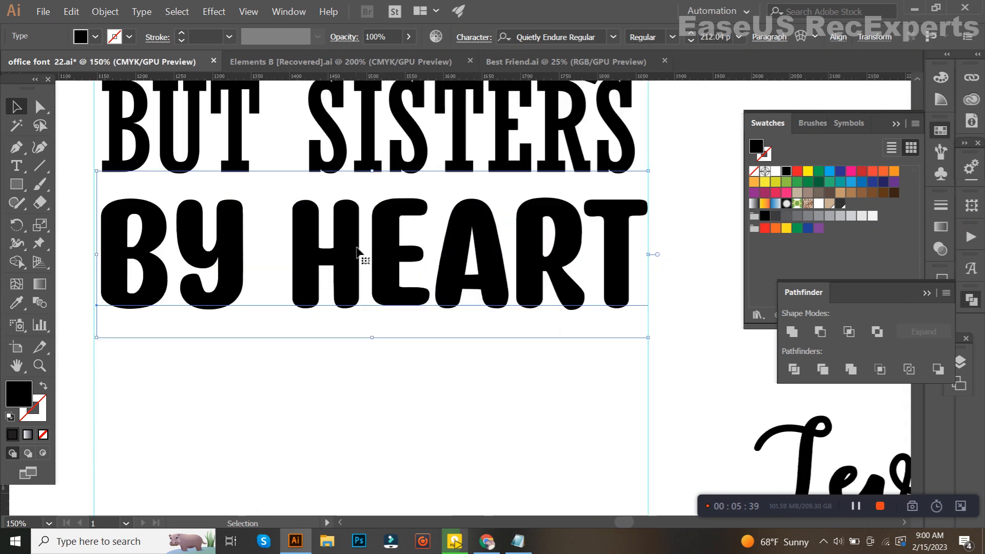
pyautogui.press('Up')
pyautogui.press('Up')
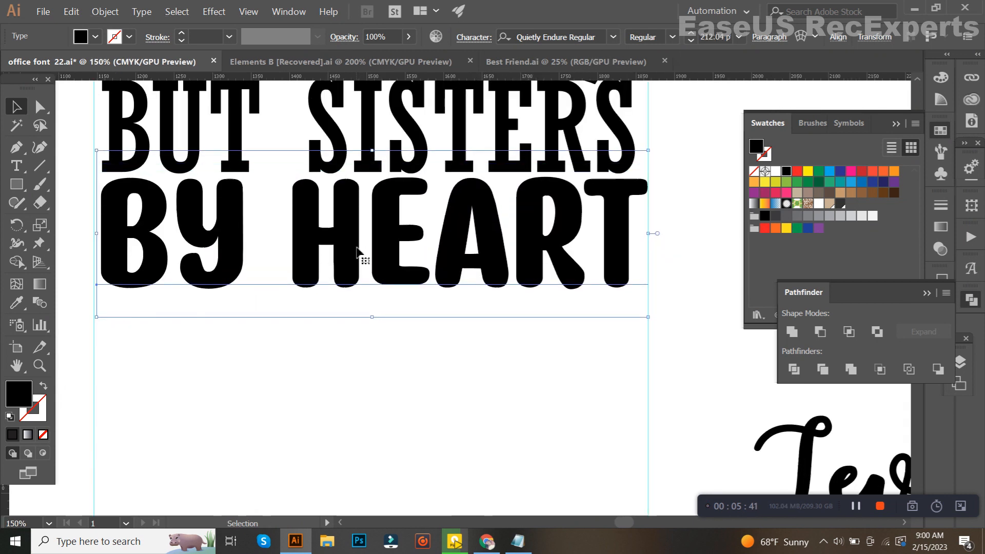
pyautogui.scroll(-2, 334, 299)
pyautogui.scroll(1, 392, 317)
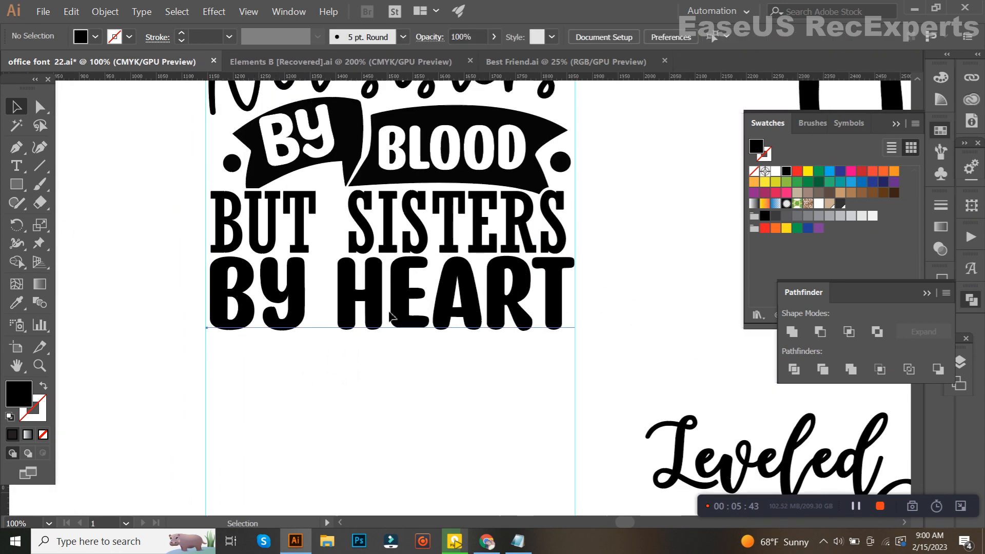
# Reduce the vertical scale of the "BY HEART" text slightly in its character settings
pyautogui.click(468, 41)
pyautogui.scroll(-5, 373, 161)
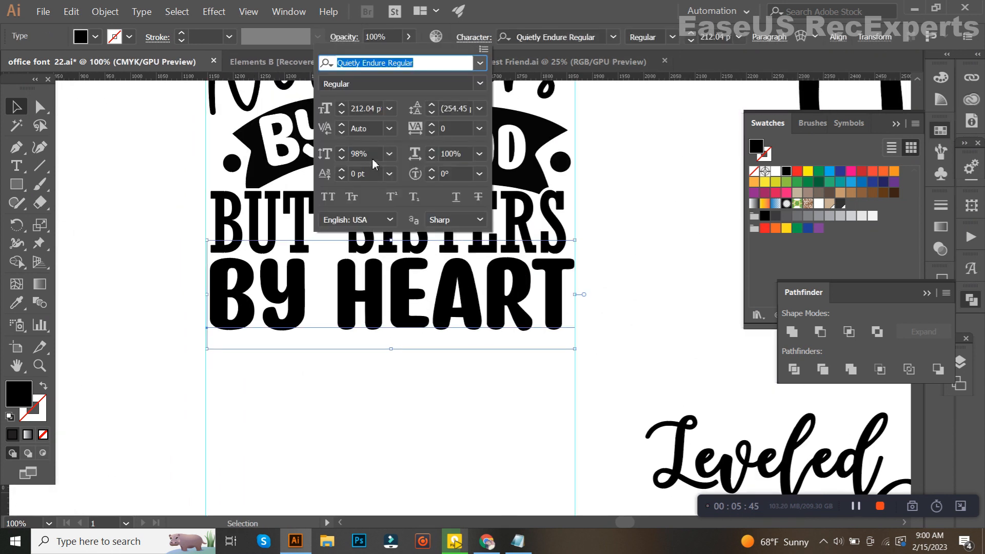
pyautogui.click(409, 310)
pyautogui.click(478, 43)
pyautogui.scroll(-3, 379, 161)
pyautogui.click(400, 342)
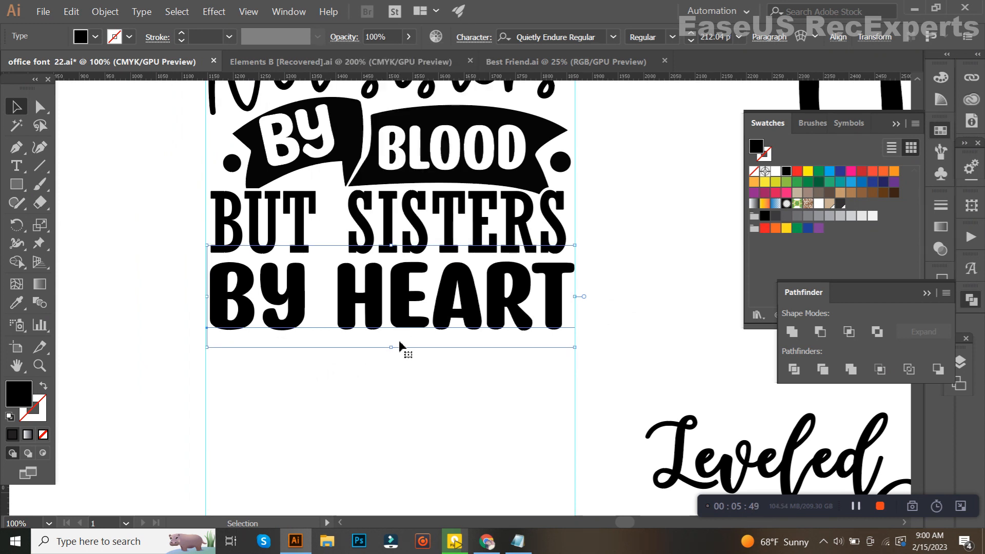
# Nudge the shortened "BY HEART" line up to tighten the gap below "BUT SISTERS"
pyautogui.press('Up')
pyautogui.press('Up')
pyautogui.press('Up')
pyautogui.press('Up')
pyautogui.press('Up')
pyautogui.press('Up')
pyautogui.press('Up')
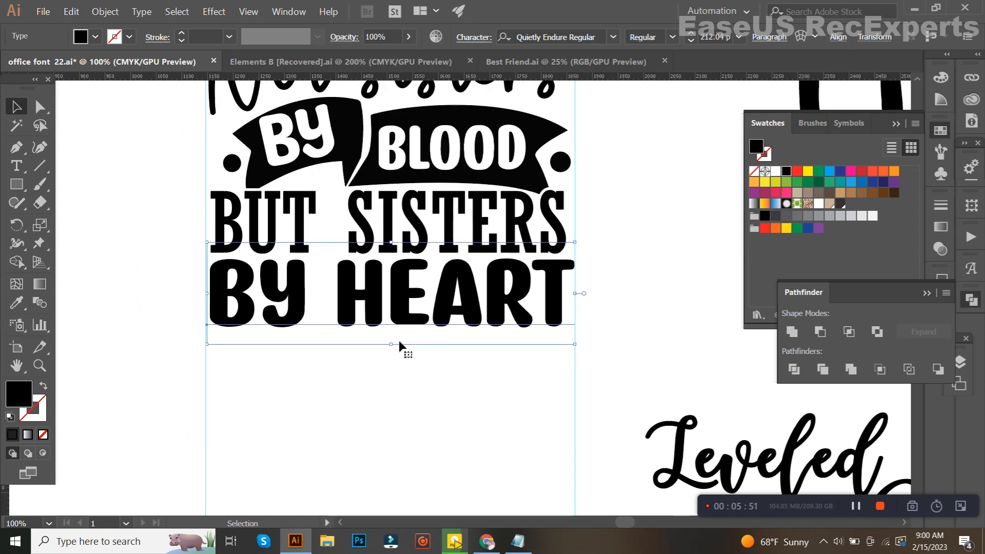
pyautogui.scroll(-2, 428, 390)
pyautogui.scroll(1, 390, 239)
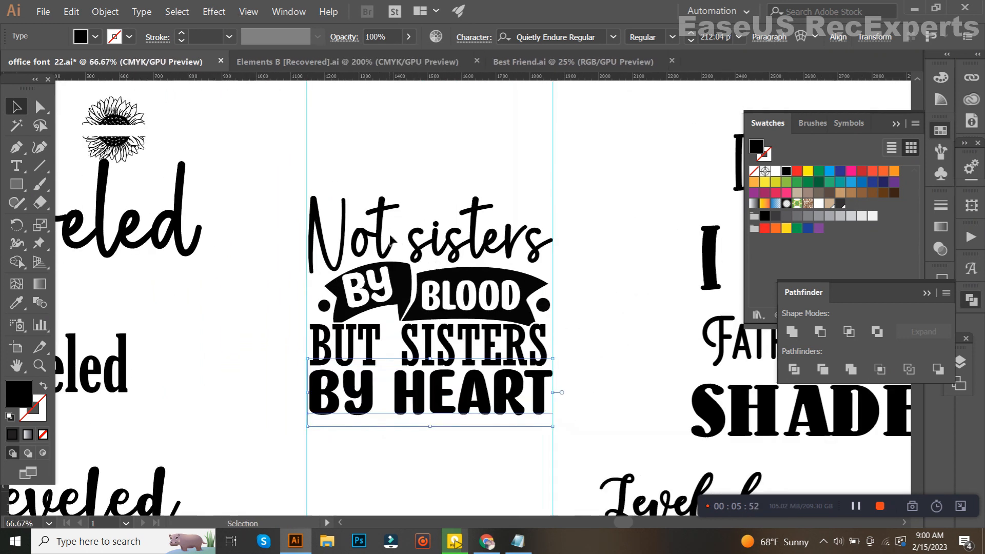
# Select the whole lettering design, convert the remaining text to outlines and group everything
pyautogui.click(615, 305)
pyautogui.scroll(1, 433, 330)
pyautogui.scroll(-1, 464, 281)
pyautogui.moveTo(458, 305); pyautogui.dragTo(362, 451)
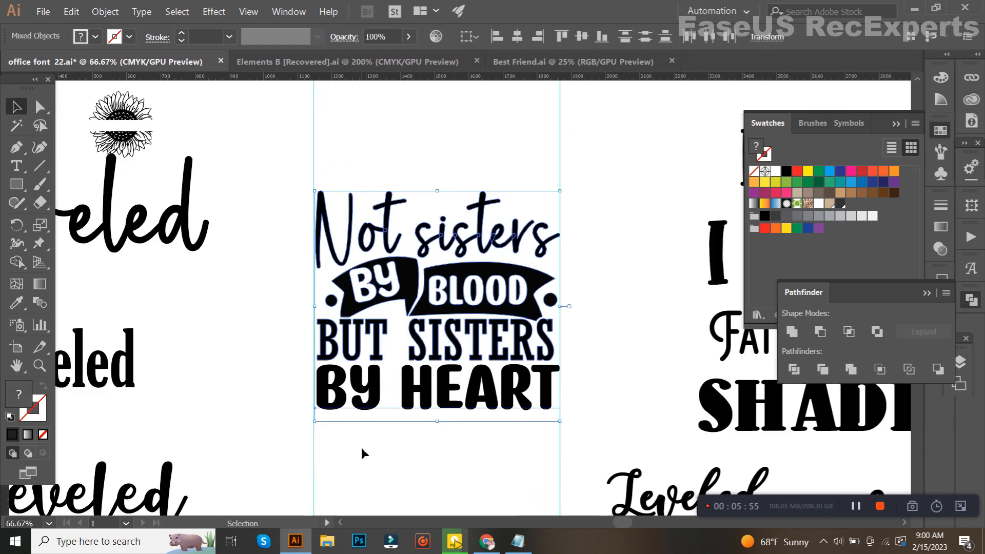
pyautogui.scroll(1, 361, 447)
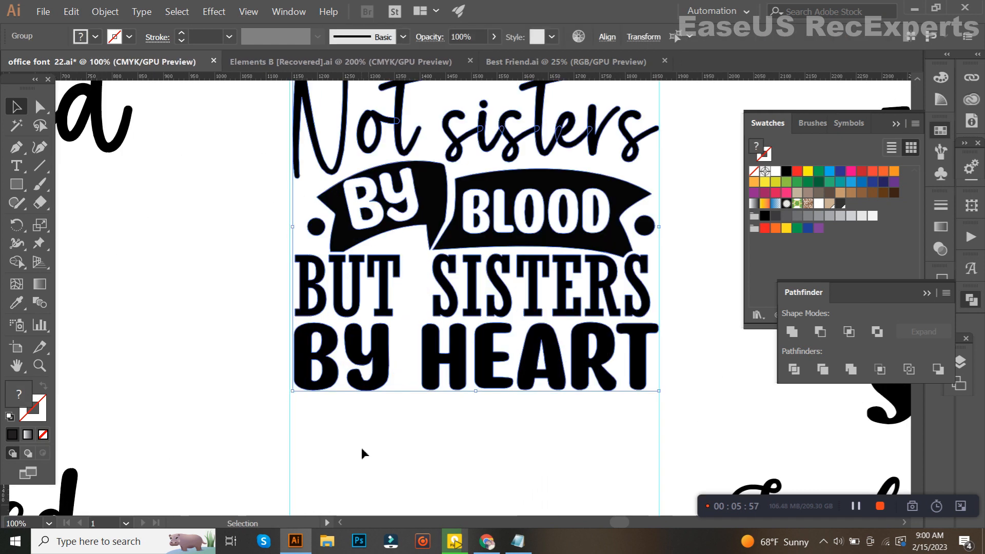
pyautogui.click(361, 448)
# Copy the small zigzag bolt ornament from Elements B into the office font 22 file, in the gap beneath the banner's "BY" part
pyautogui.click(334, 61)
pyautogui.scroll(-1, 333, 246)
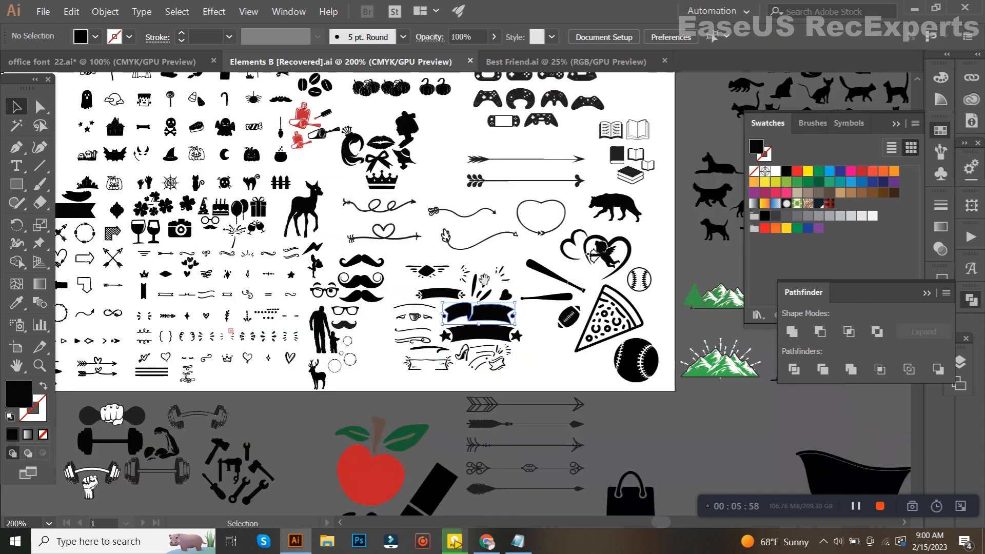
pyautogui.scroll(1, 334, 246)
pyautogui.scroll(4, 340, 251)
pyautogui.moveTo(428, 298); pyautogui.dragTo(407, 248)
pyautogui.scroll(5, 408, 248)
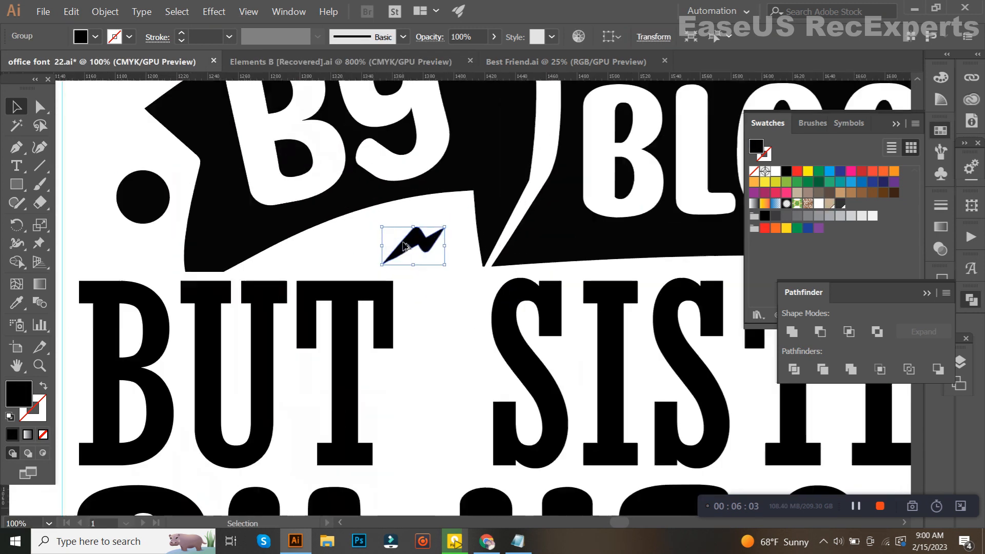
# Enlarge the bolt ornament, rotate it clockwise to fit the gap between the banner and "BUT", and deselect it
pyautogui.moveTo(497, 255); pyautogui.dragTo(530, 272)
pyautogui.moveTo(474, 233); pyautogui.dragTo(446, 229)
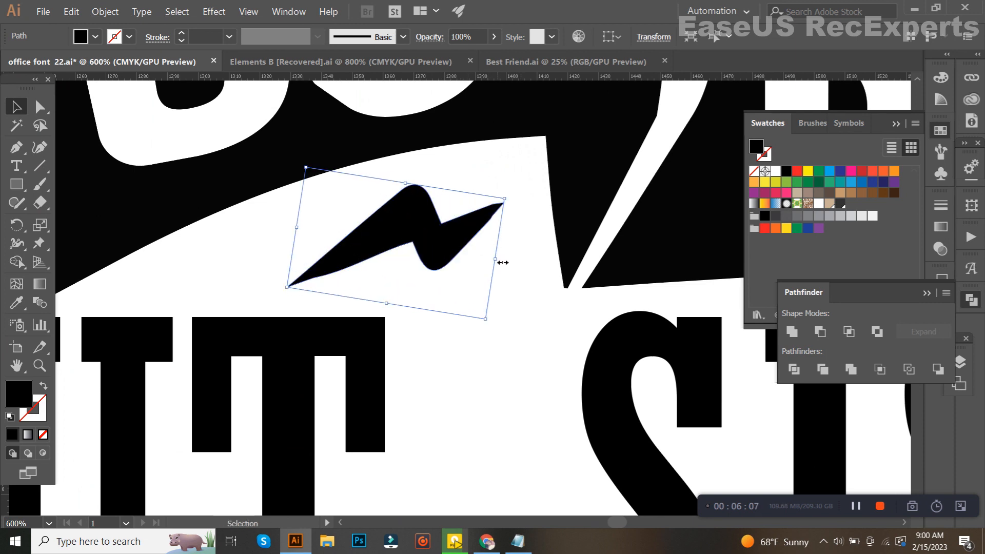
pyautogui.moveTo(507, 266); pyautogui.dragTo(482, 278)
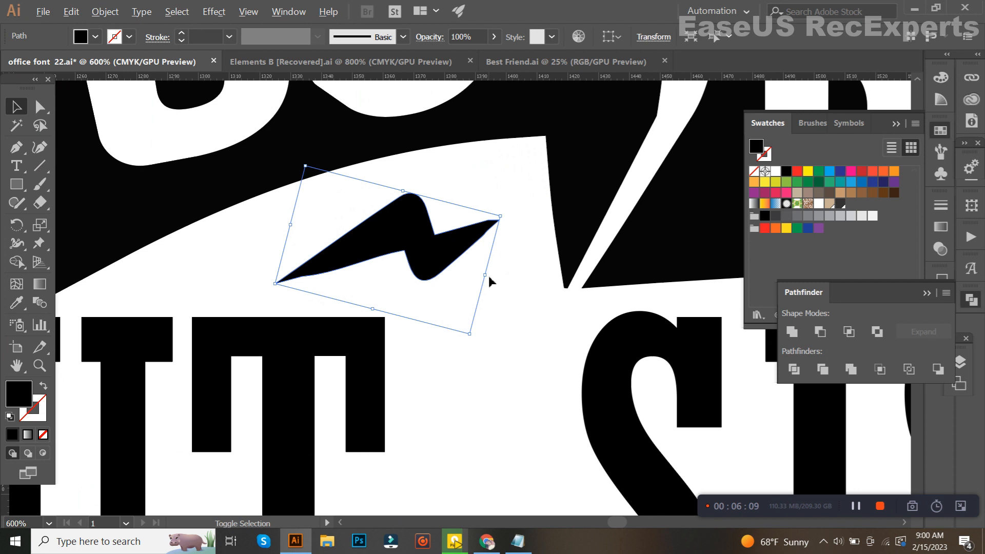
pyautogui.hotkey('ctrl', '1')
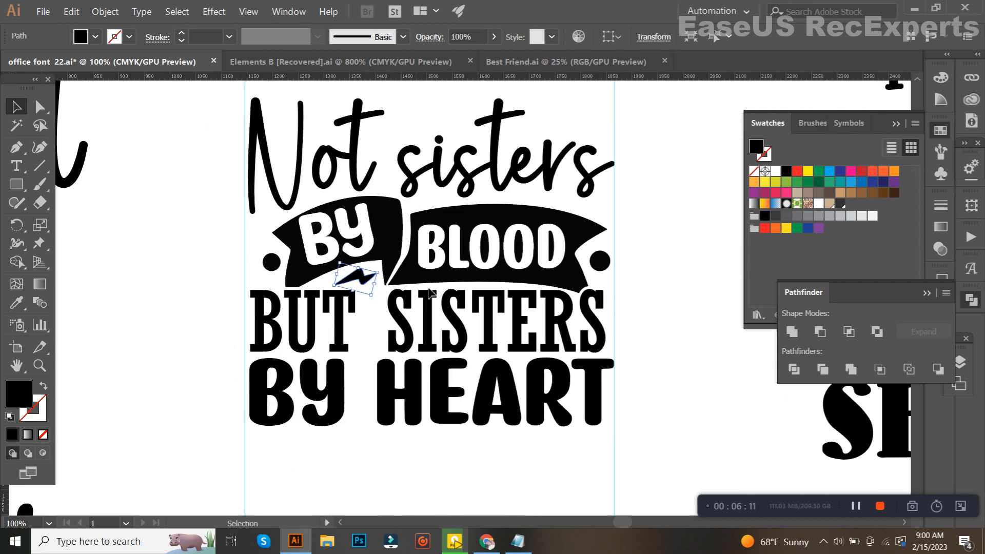
pyautogui.click(635, 298)
pyautogui.moveTo(594, 298); pyautogui.dragTo(528, 333)
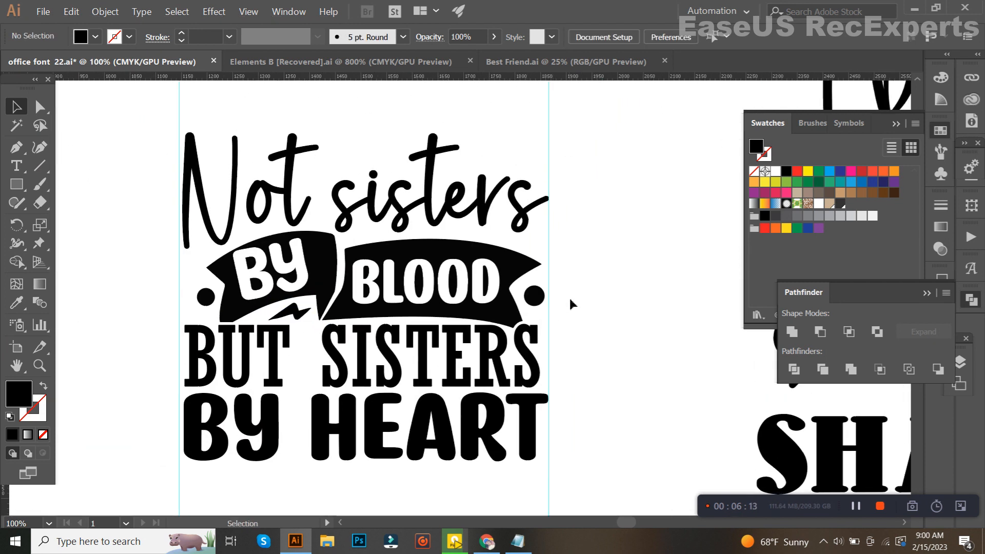
# Switch to Chrome and compare the Design Bundles results for "not sisters by blood but sisters by heart SVG", then return to Illustrator
pyautogui.moveTo(562, 300); pyautogui.dragTo(571, 314)
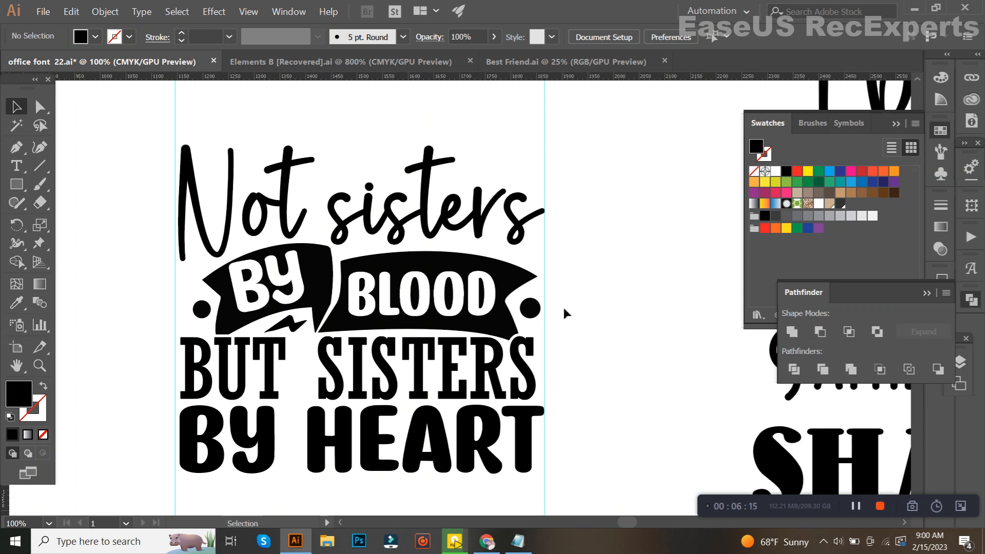
pyautogui.click(487, 541)
pyautogui.scroll(-4, 616, 384)
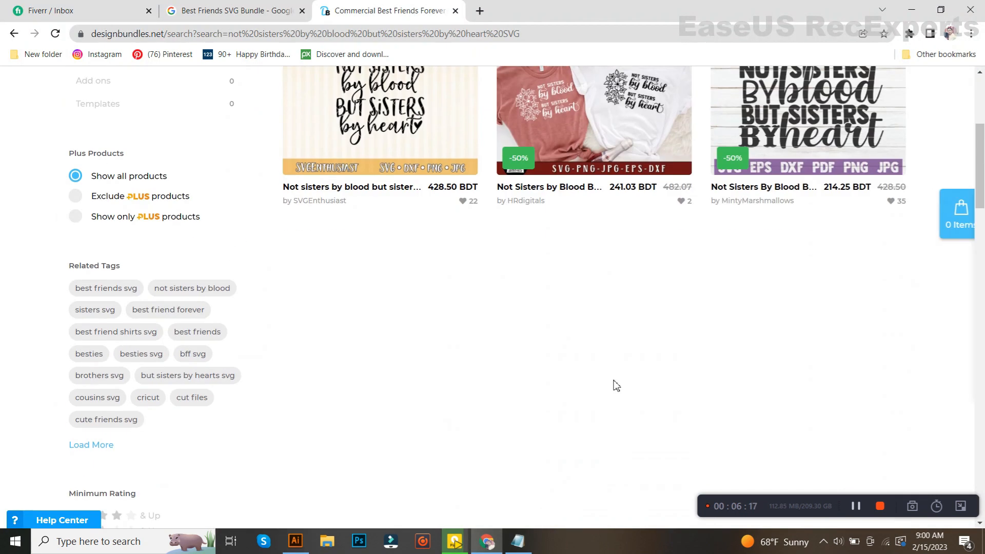
pyautogui.scroll(3, 618, 385)
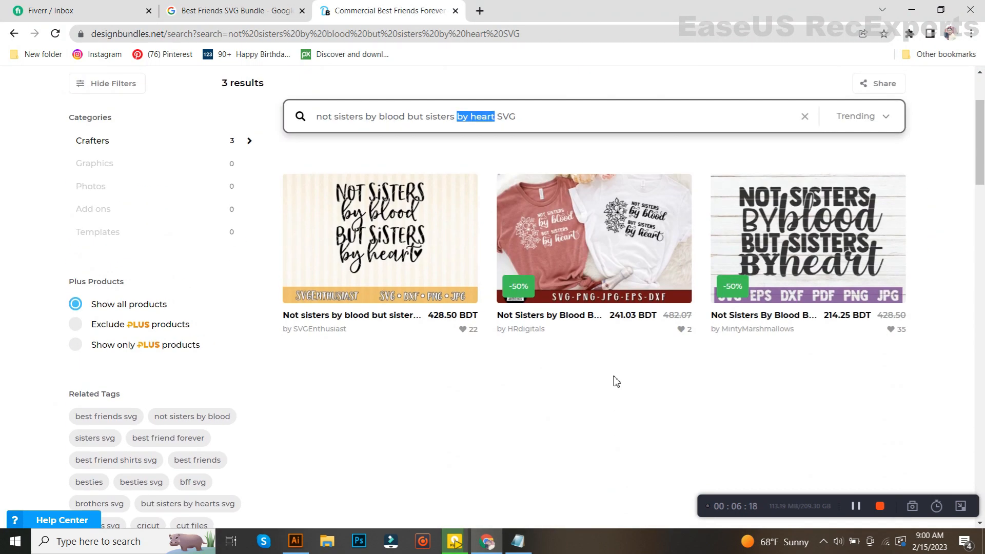
pyautogui.scroll(-5, 595, 362)
pyautogui.scroll(5, 593, 360)
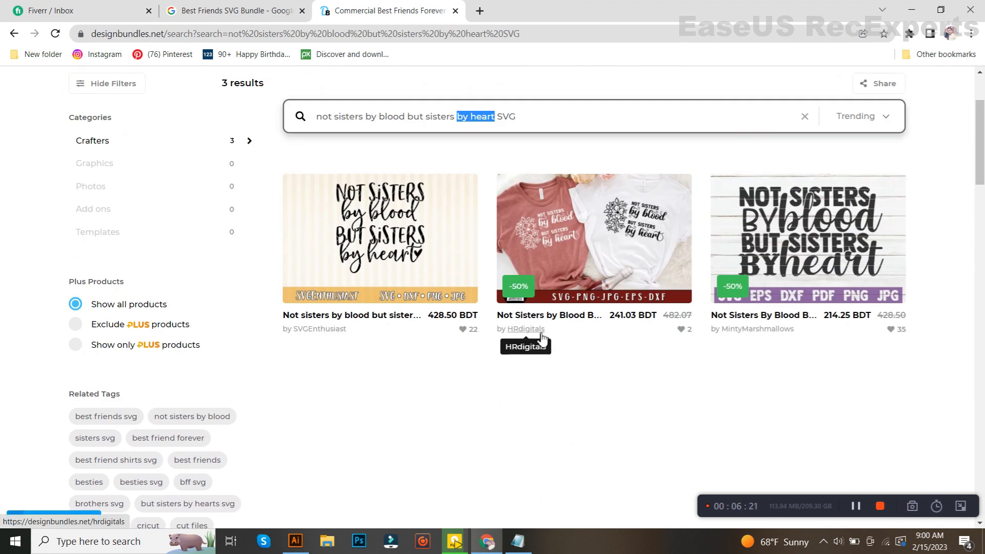
pyautogui.click(297, 540)
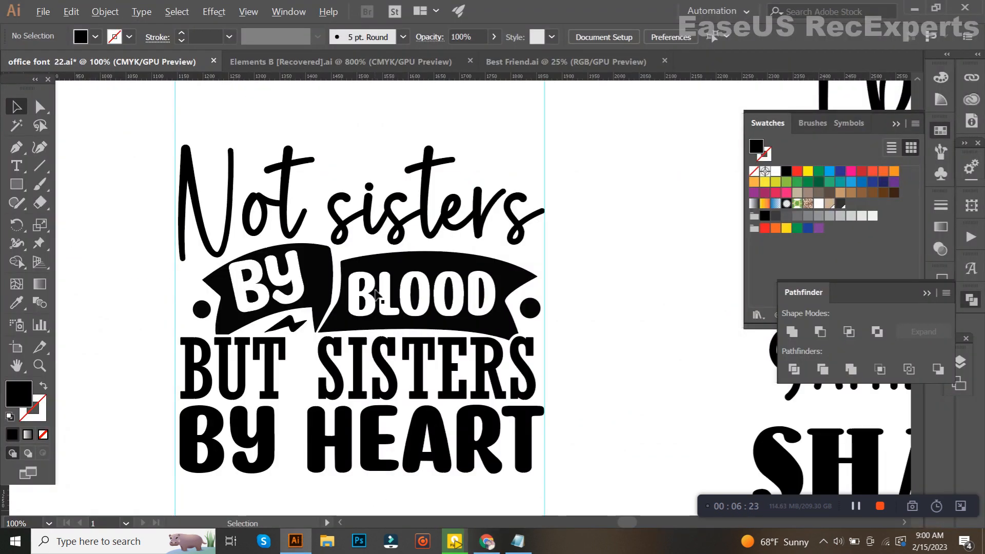
# Select the whole lettering design, including the banner and ornaments, and expand its appearance and objects into plain shapes
pyautogui.scroll(-1, 377, 296)
pyautogui.moveTo(362, 298); pyautogui.dragTo(472, 283)
pyautogui.scroll(1, 472, 283)
pyautogui.scroll(-1, 486, 304)
pyautogui.scroll(1, 478, 288)
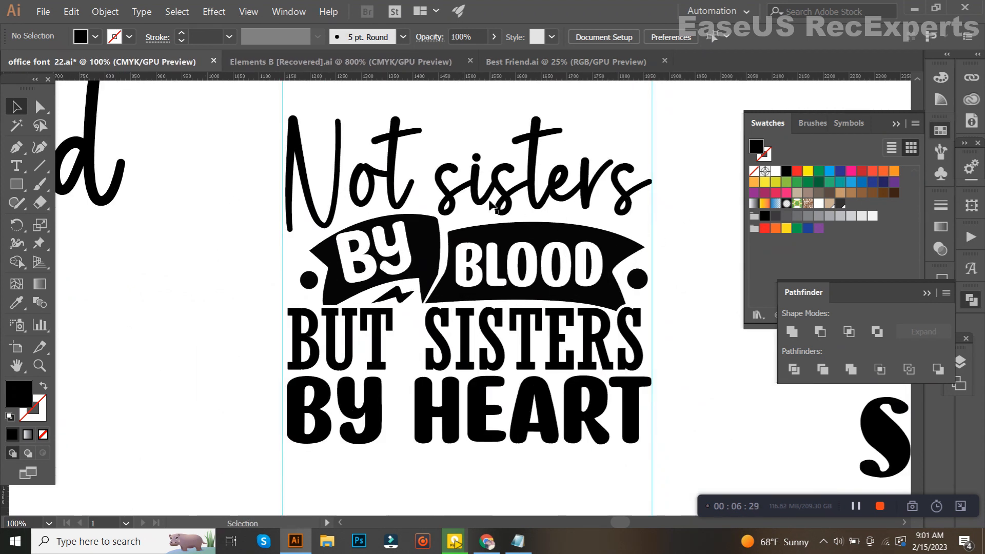
pyautogui.scroll(-1, 486, 204)
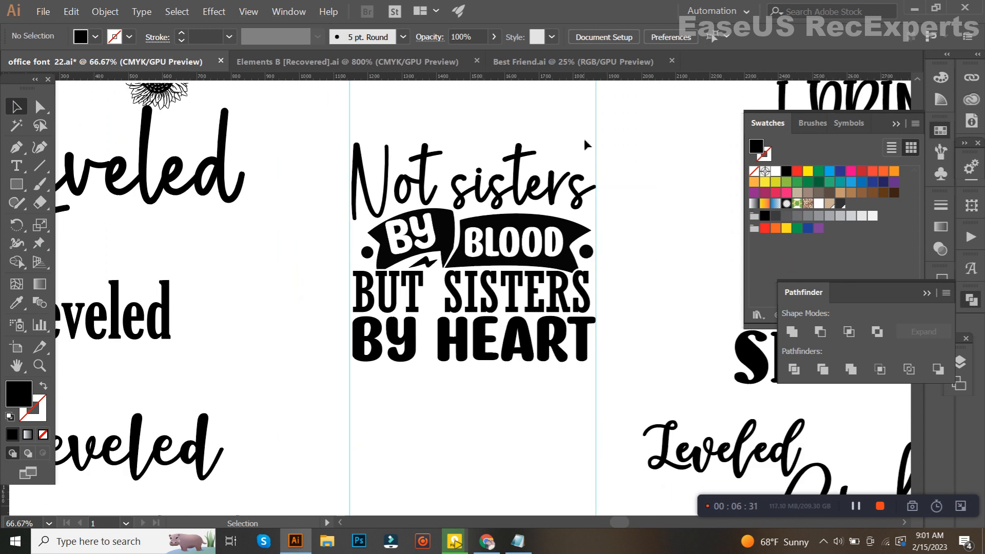
pyautogui.moveTo(515, 305); pyautogui.dragTo(385, 353)
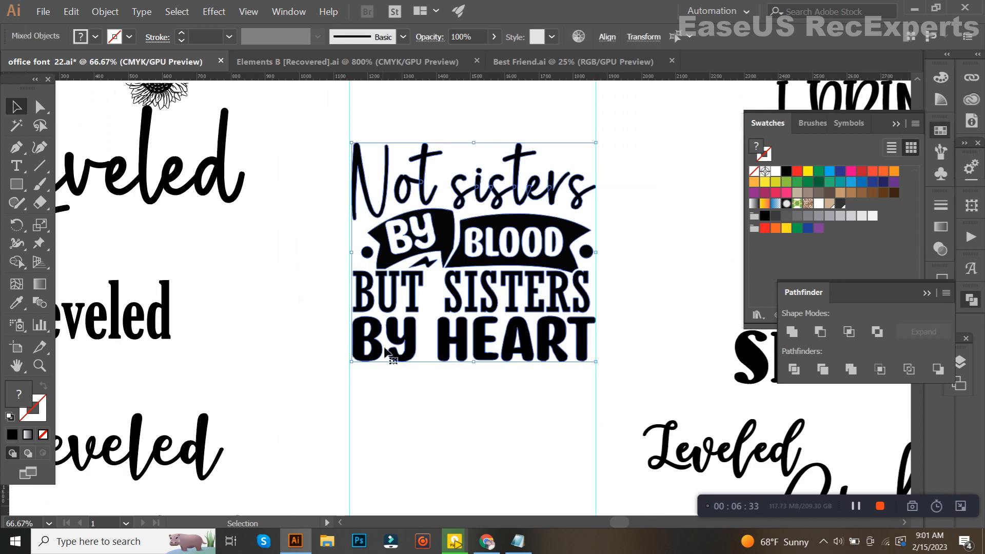
pyautogui.click(107, 10)
pyautogui.click(139, 144)
pyautogui.click(104, 12)
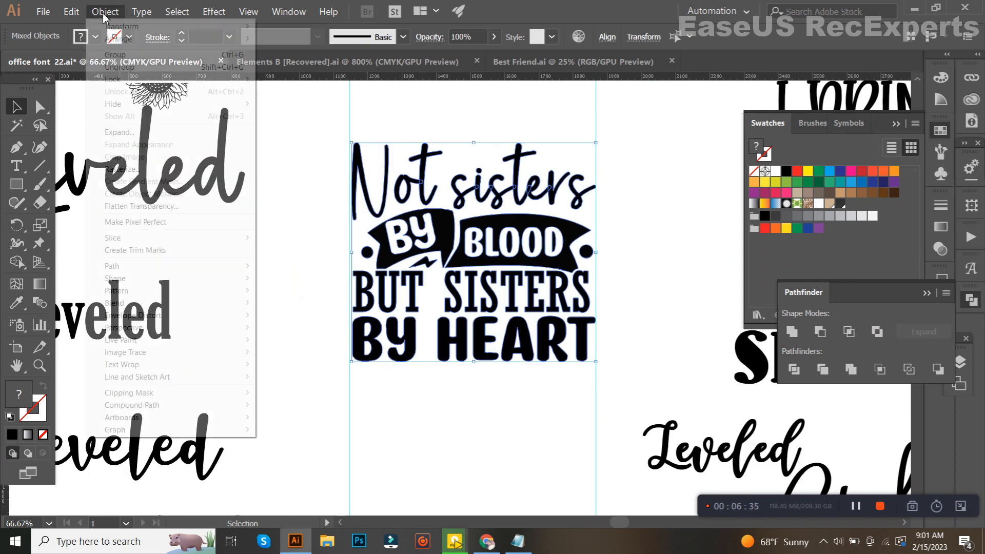
pyautogui.click(119, 132)
pyautogui.click(449, 412)
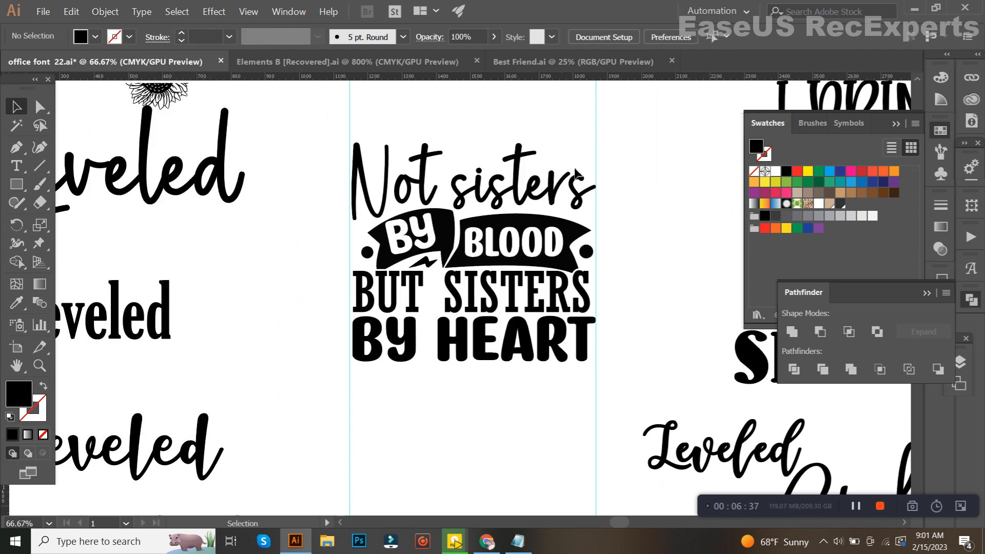
# Group all parts of the expanded lettering design into one object and deselect it
pyautogui.click(371, 365)
pyautogui.click(503, 417)
pyautogui.click(506, 210)
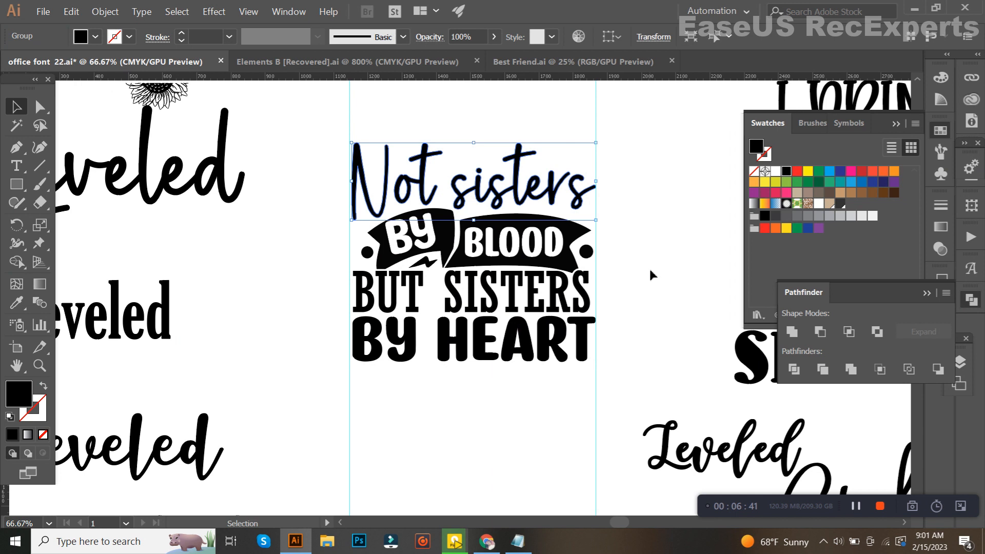
pyautogui.click(636, 251)
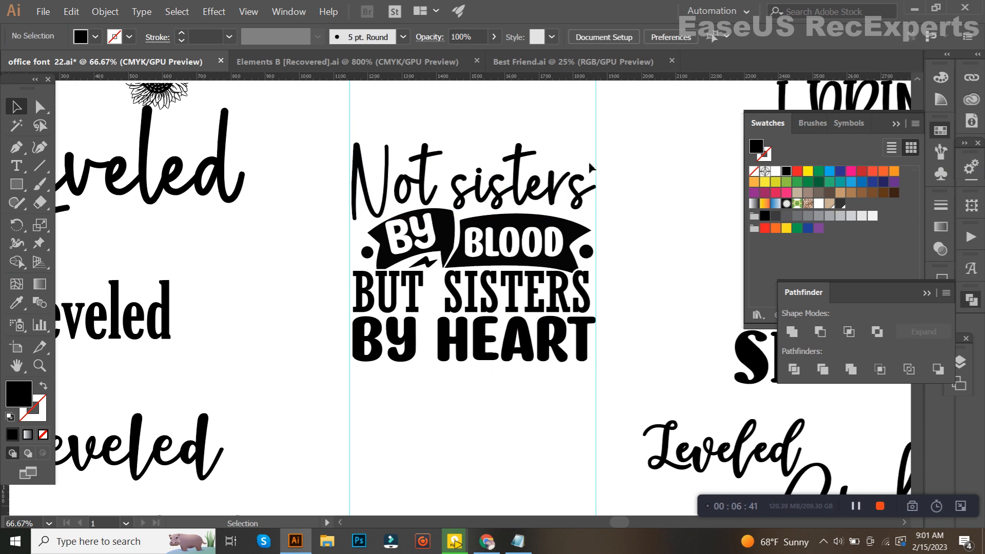
pyautogui.click(368, 363)
pyautogui.press('a')
pyautogui.click(367, 368)
# Move the grouped design into the second artboard of Best Friend.ai and enlarge it proportionally to nearly fill the artboard's width
pyautogui.moveTo(510, 210); pyautogui.dragTo(561, 64)
pyautogui.moveTo(403, 195); pyautogui.dragTo(364, 212)
pyautogui.scroll(2, 402, 199)
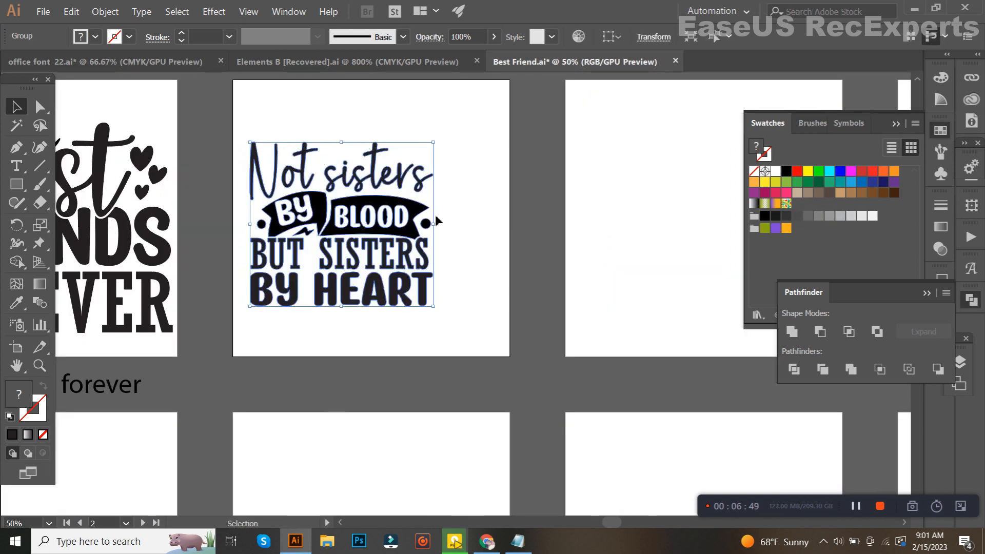
pyautogui.moveTo(434, 224); pyautogui.dragTo(504, 234)
pyautogui.click(532, 235)
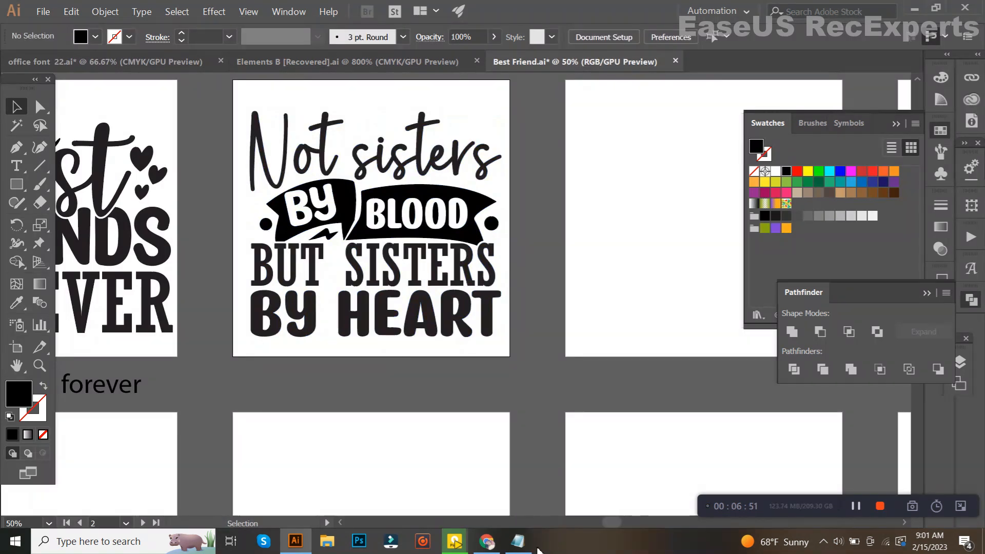
# Paste the phrase "not sisters by blood but sisters by heart" as a caption beneath the second artboard and fit it within the artboard's width
pyautogui.click(518, 541)
pyautogui.click(532, 498)
pyautogui.scroll(1, 450, 424)
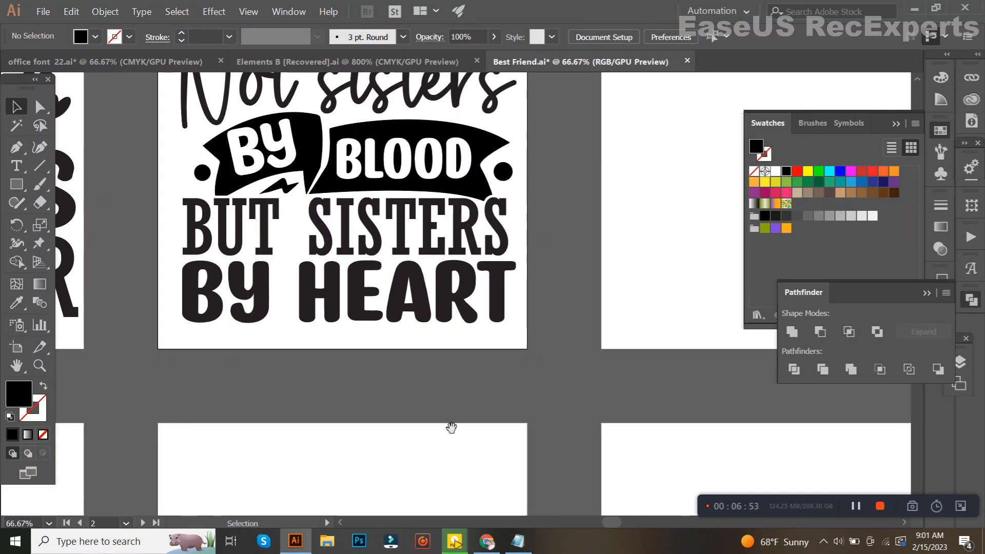
pyautogui.moveTo(451, 425); pyautogui.dragTo(585, 345)
pyautogui.hotkey('ctrl', 'v')
pyautogui.moveTo(497, 302); pyautogui.dragTo(628, 312)
pyautogui.moveTo(544, 305); pyautogui.dragTo(576, 314)
pyautogui.scroll(-3, 576, 314)
pyautogui.click(577, 353)
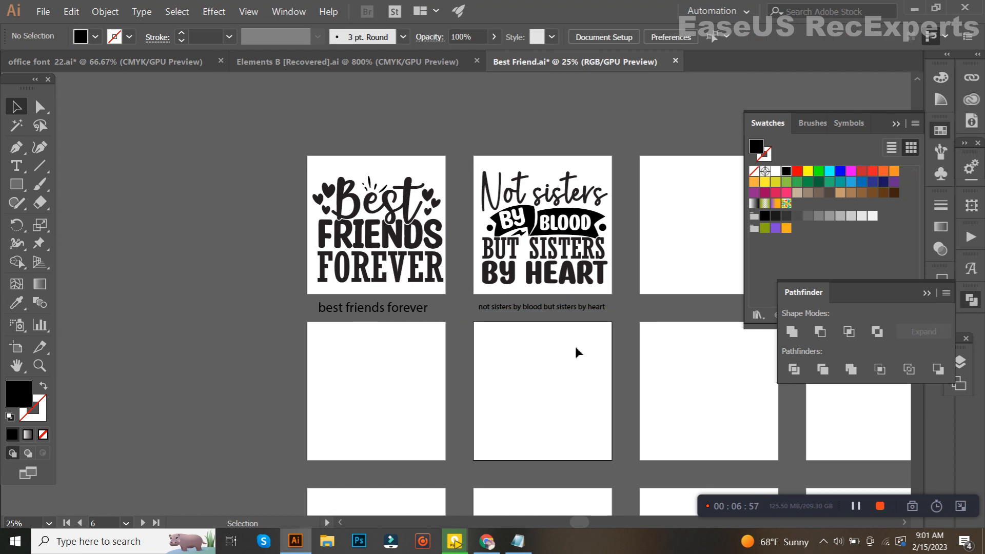